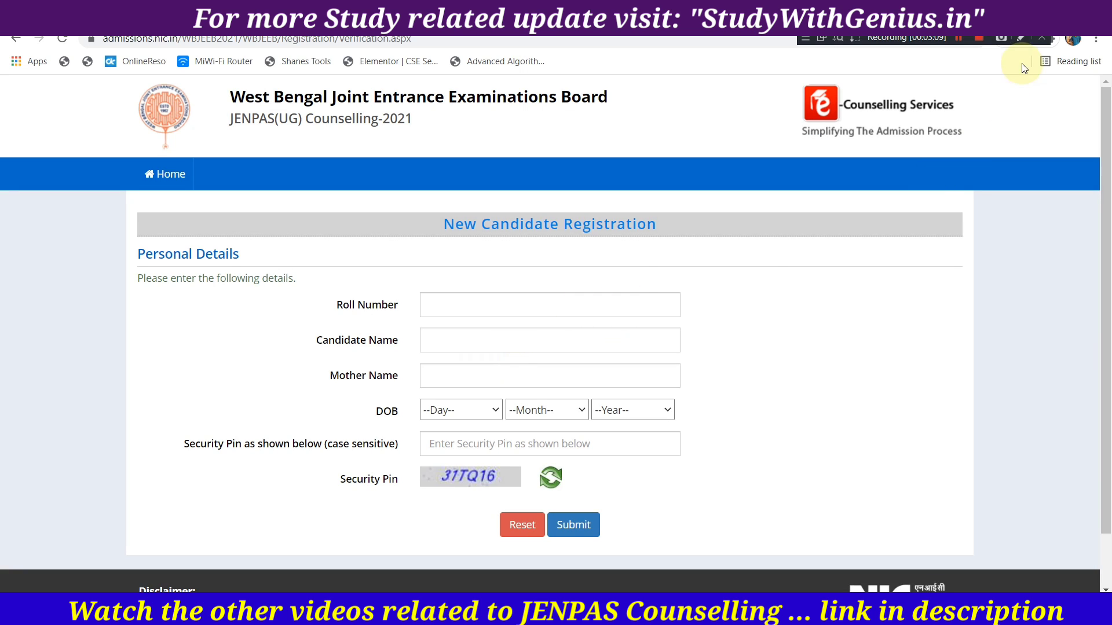
- Outline the Roll Number, Candidate Name, Mother Name, DOB, Security Pin and Submit areas with red rectangles, and close the annotation tools
click(1020, 38)
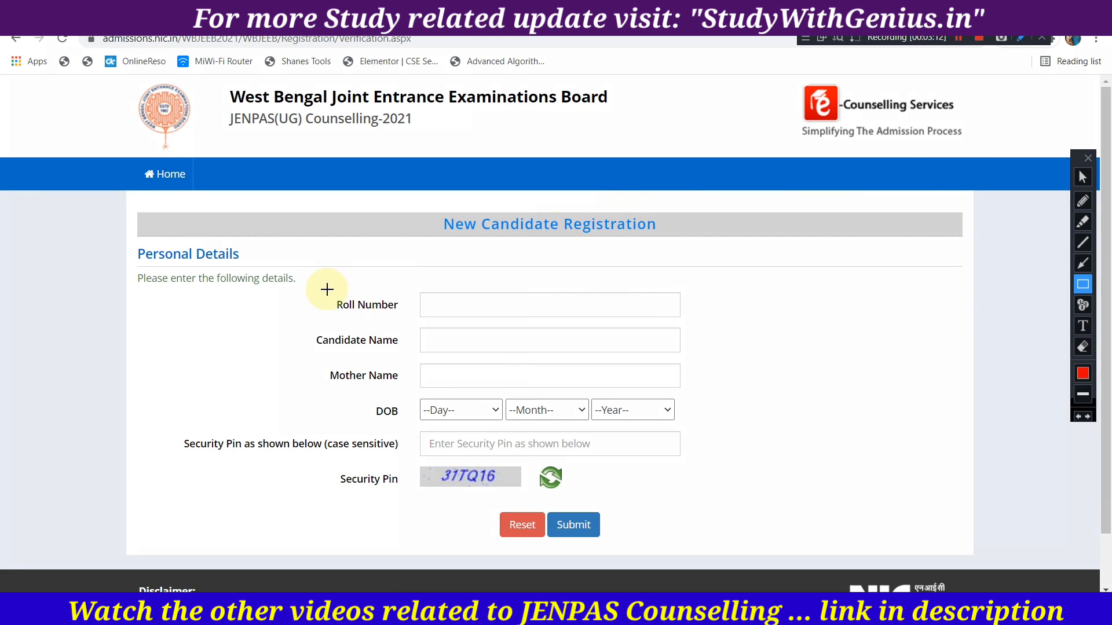
mouse_move(326, 283)
mouse_down()
mouse_move(403, 318)
mouse_move(689, 323)
mouse_up()
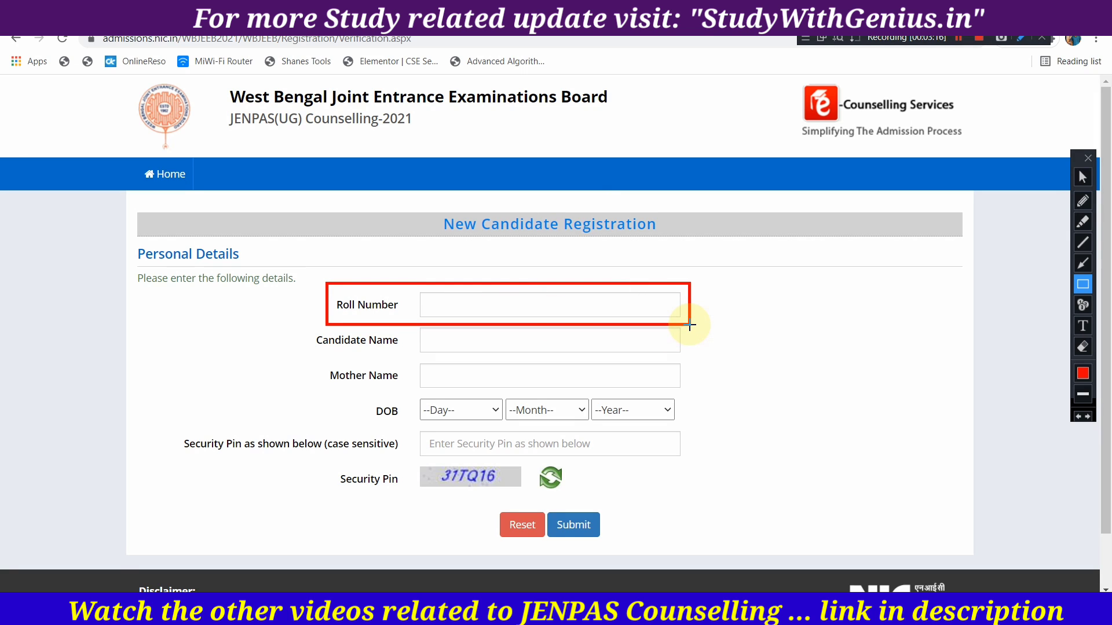
mouse_move(314, 320)
mouse_down()
mouse_move(315, 383)
mouse_move(659, 363)
mouse_up()
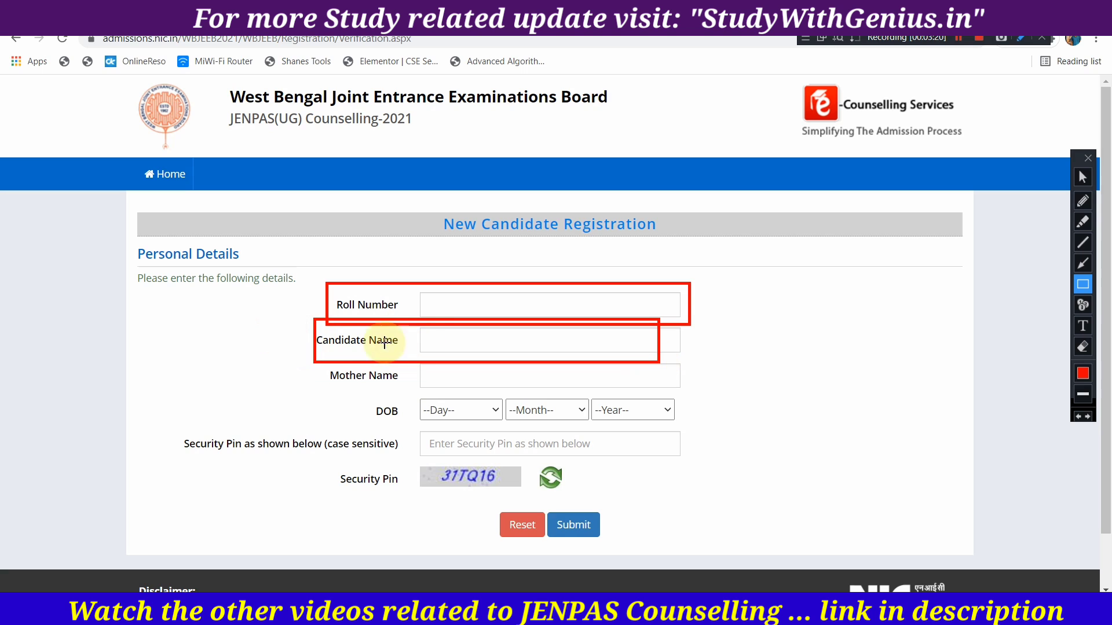
mouse_move(315, 359)
mouse_down()
mouse_move(613, 409)
mouse_move(659, 405)
mouse_move(647, 393)
mouse_up()
mouse_move(362, 390)
mouse_down()
mouse_move(818, 402)
mouse_move(804, 421)
mouse_up()
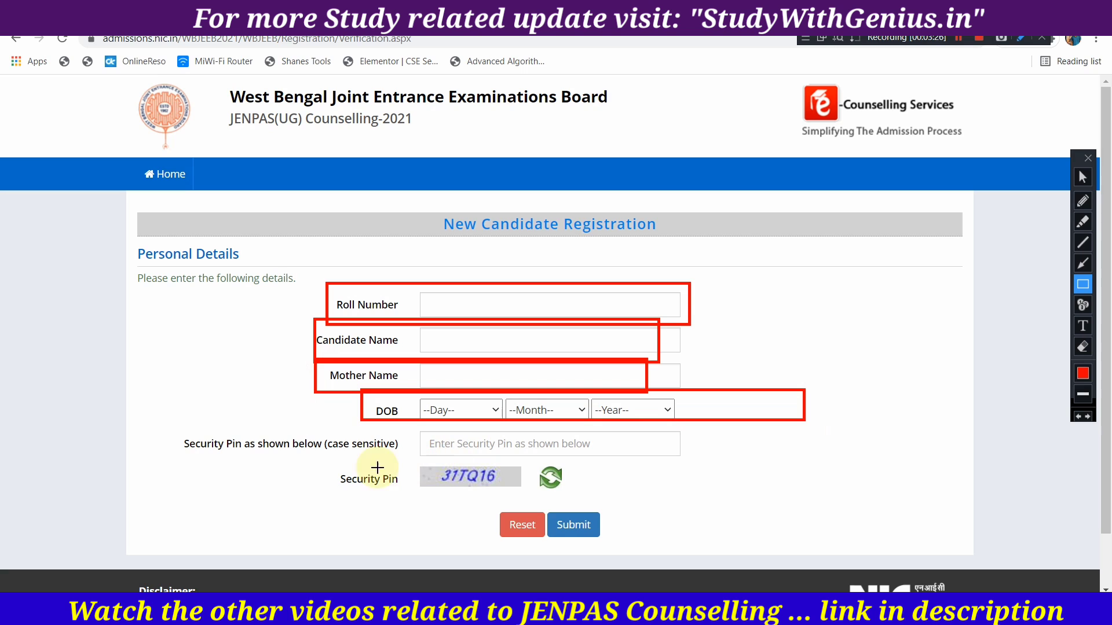
mouse_move(317, 455)
mouse_down()
mouse_move(328, 492)
mouse_move(647, 498)
mouse_up()
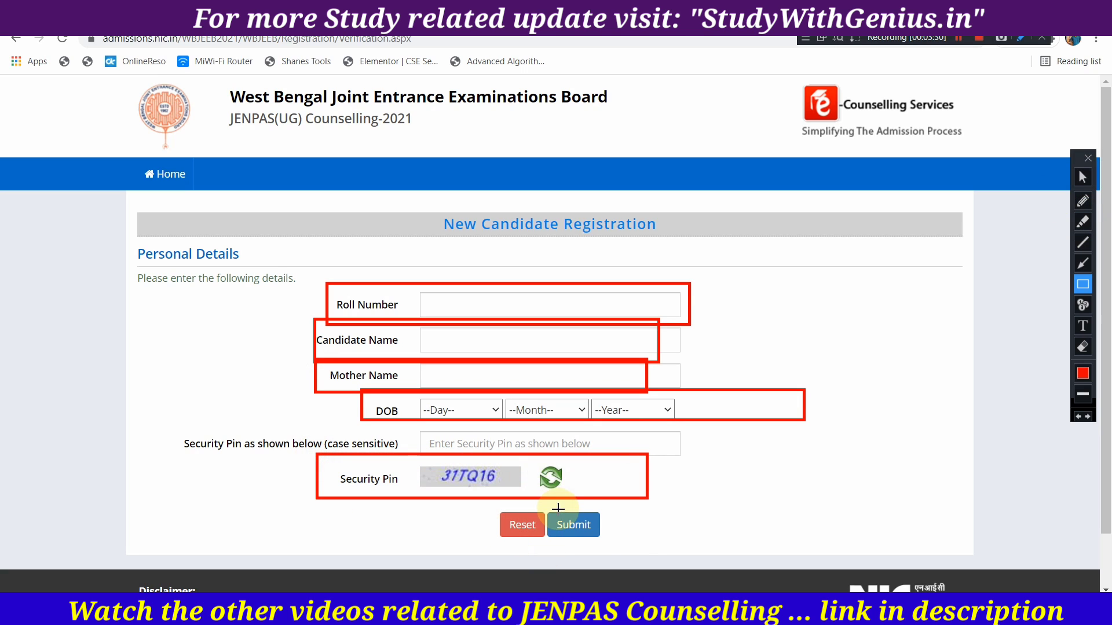
mouse_move(548, 502)
mouse_down()
mouse_move(565, 550)
mouse_move(643, 553)
mouse_move(633, 552)
mouse_up()
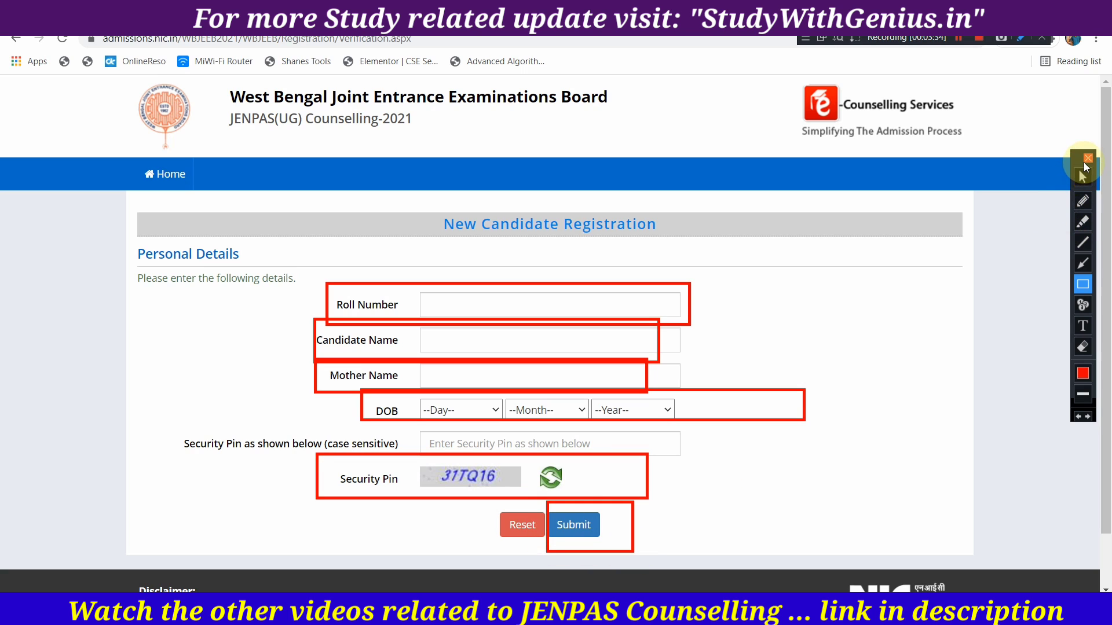
click(1087, 158)
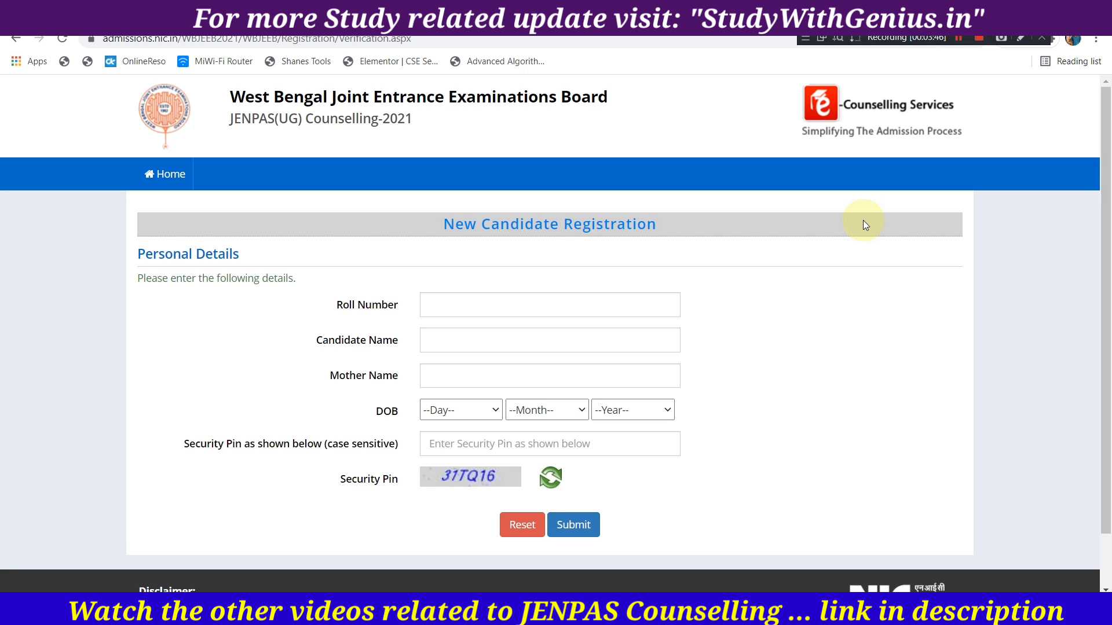
- Submit the completed personal details on the New Candidate Registration form
scroll(863, 220, down, 1)
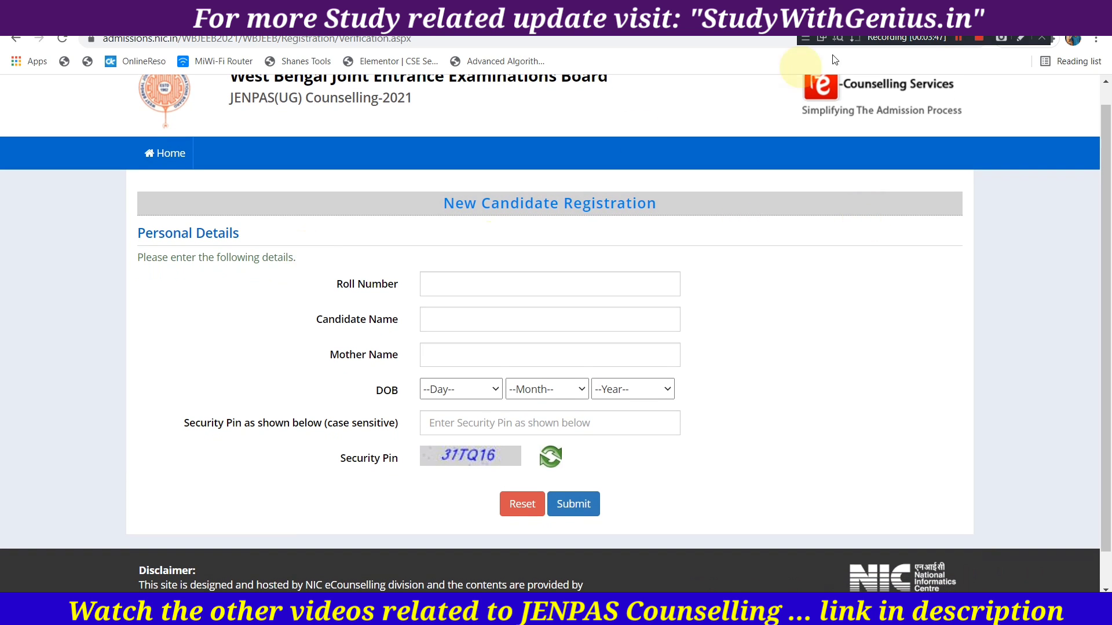
click(952, 37)
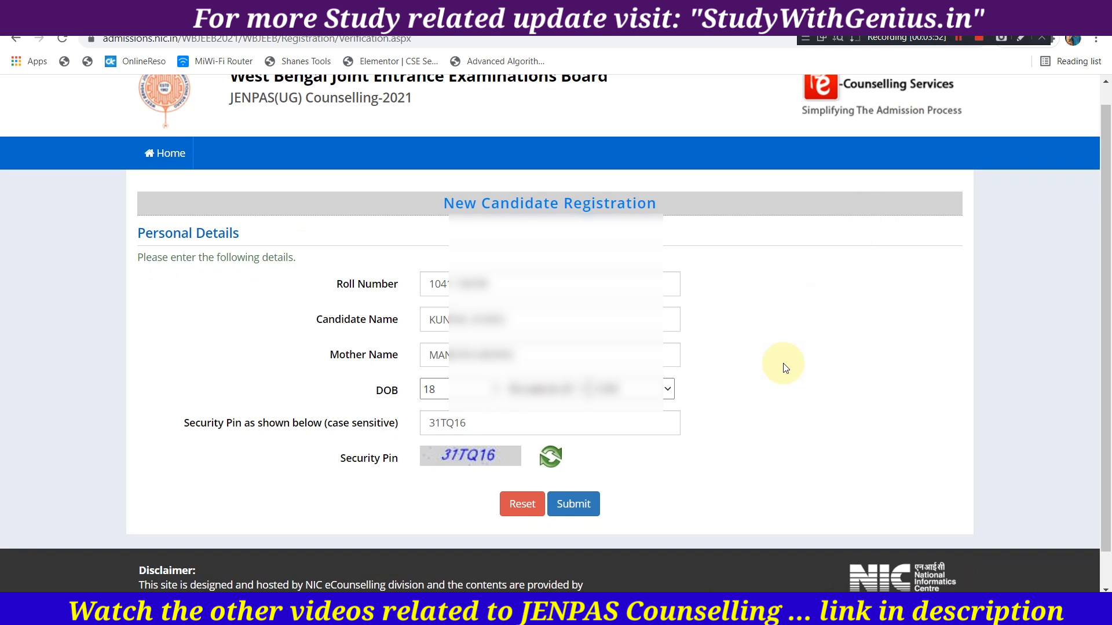
click(573, 506)
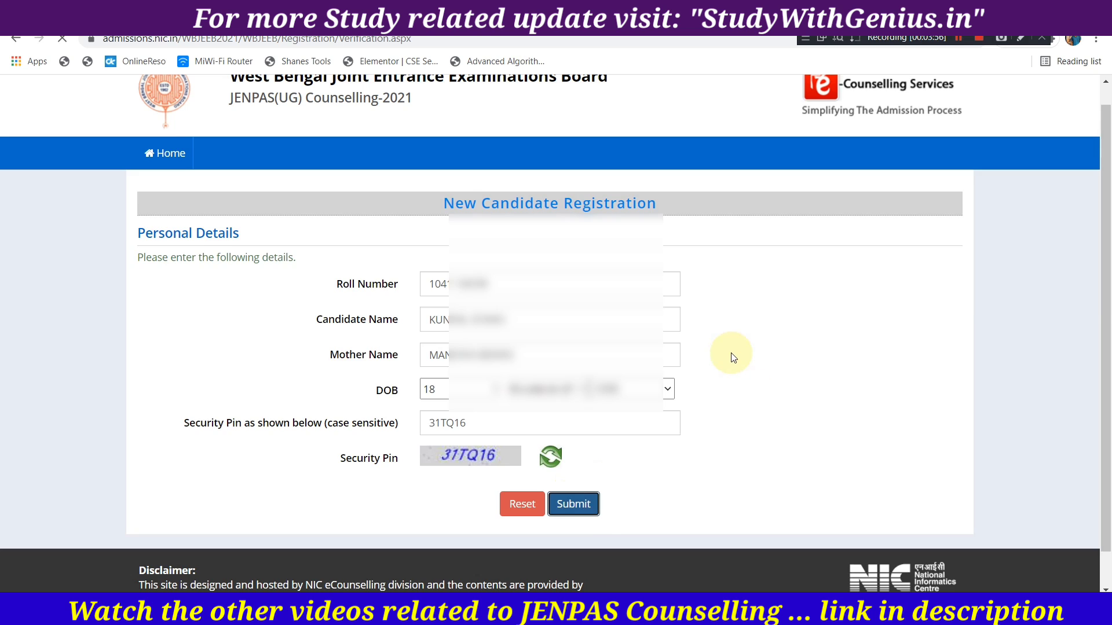
- Mark the Mobile No. and Email Id heading, password section and security pin areas with red rectangles, and close the annotation tools
scroll(732, 358, down, 1)
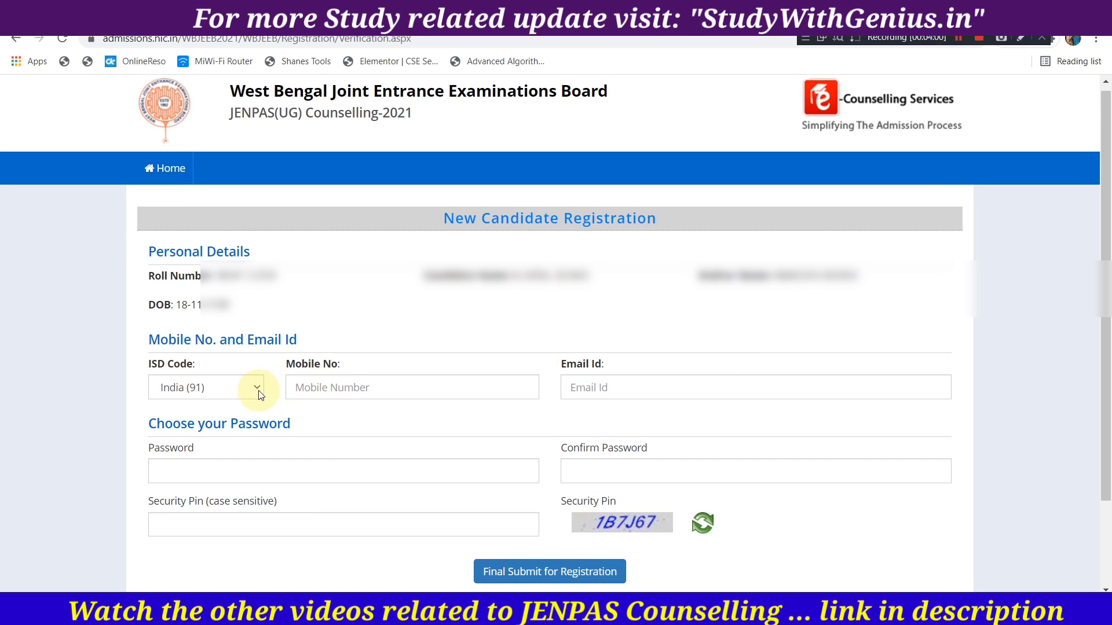
click(1014, 38)
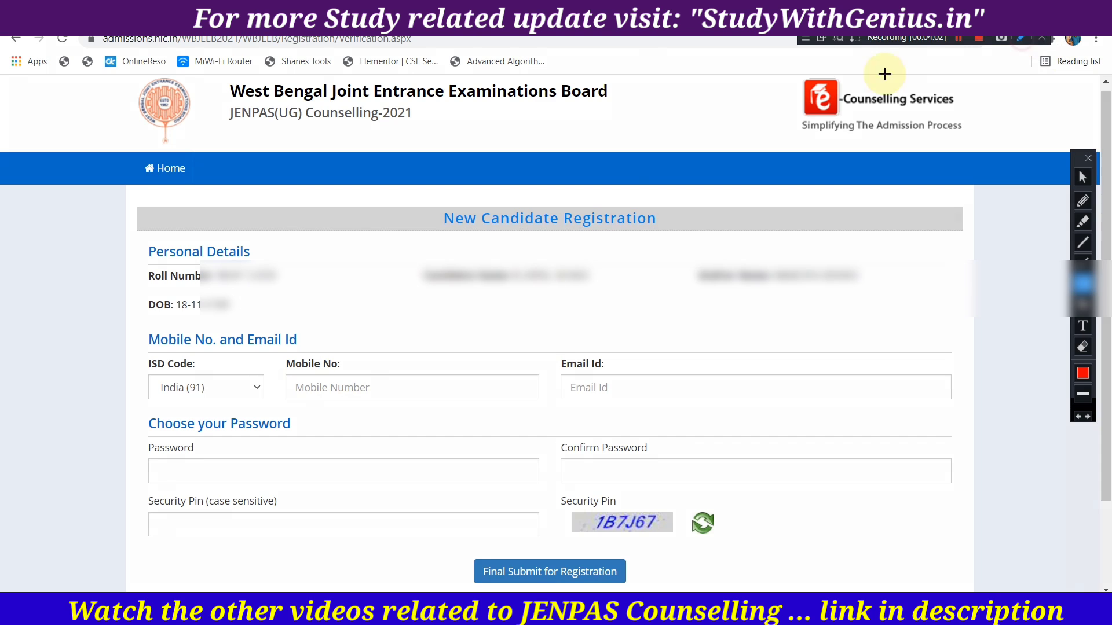
mouse_move(146, 327)
mouse_down()
mouse_move(222, 356)
mouse_move(350, 357)
mouse_up()
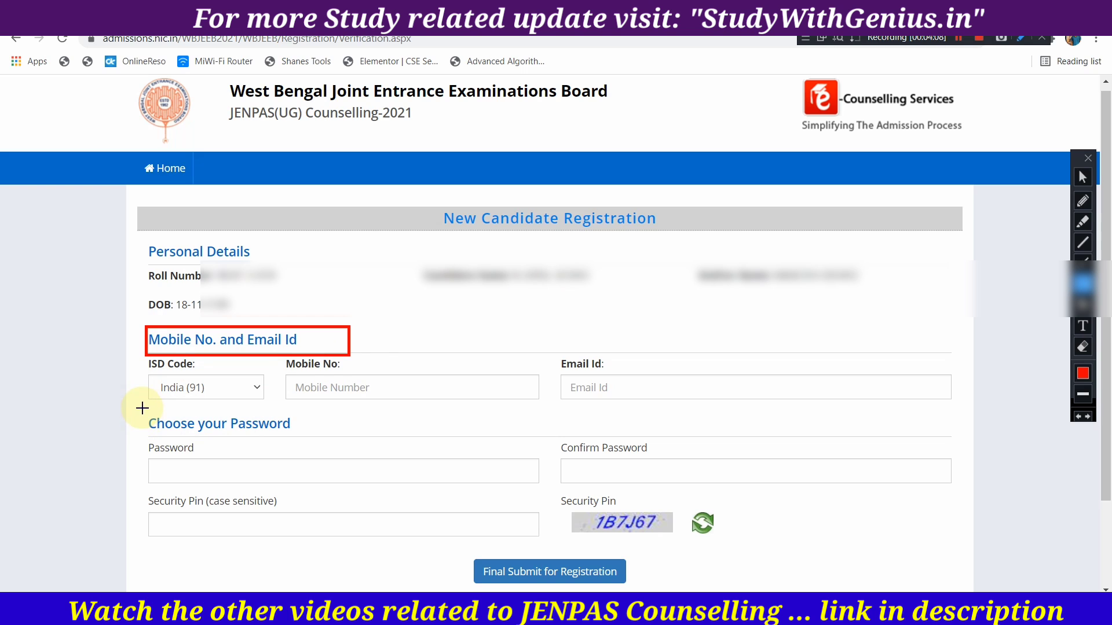
mouse_move(143, 408)
mouse_down()
mouse_move(156, 467)
mouse_move(203, 491)
mouse_move(747, 513)
mouse_move(944, 494)
mouse_up()
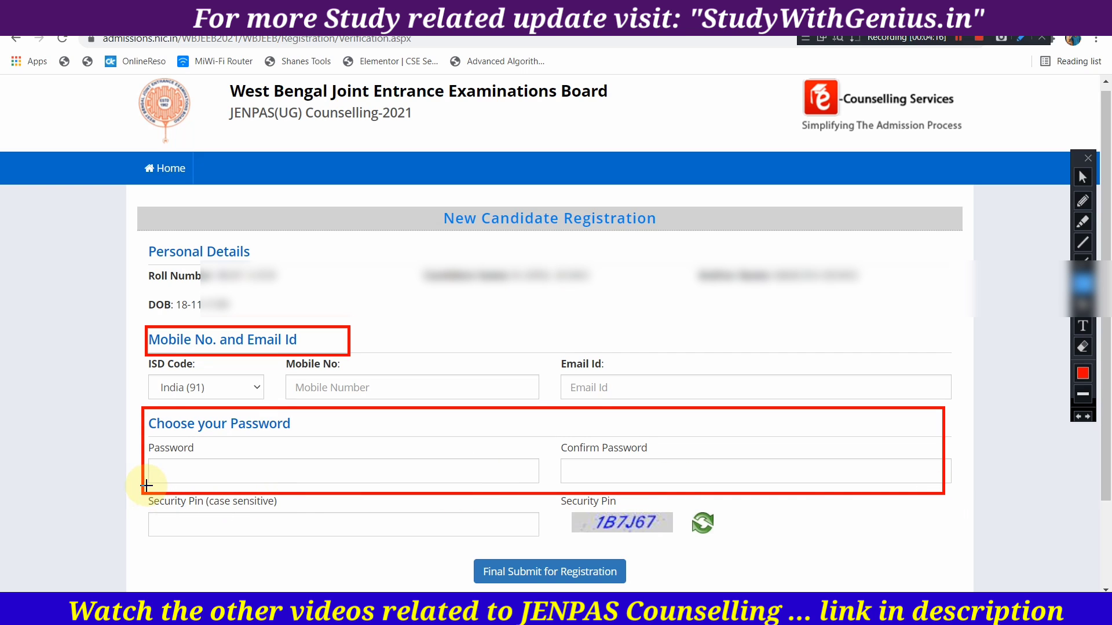
mouse_move(554, 493)
mouse_down()
mouse_move(677, 539)
mouse_move(726, 539)
mouse_up()
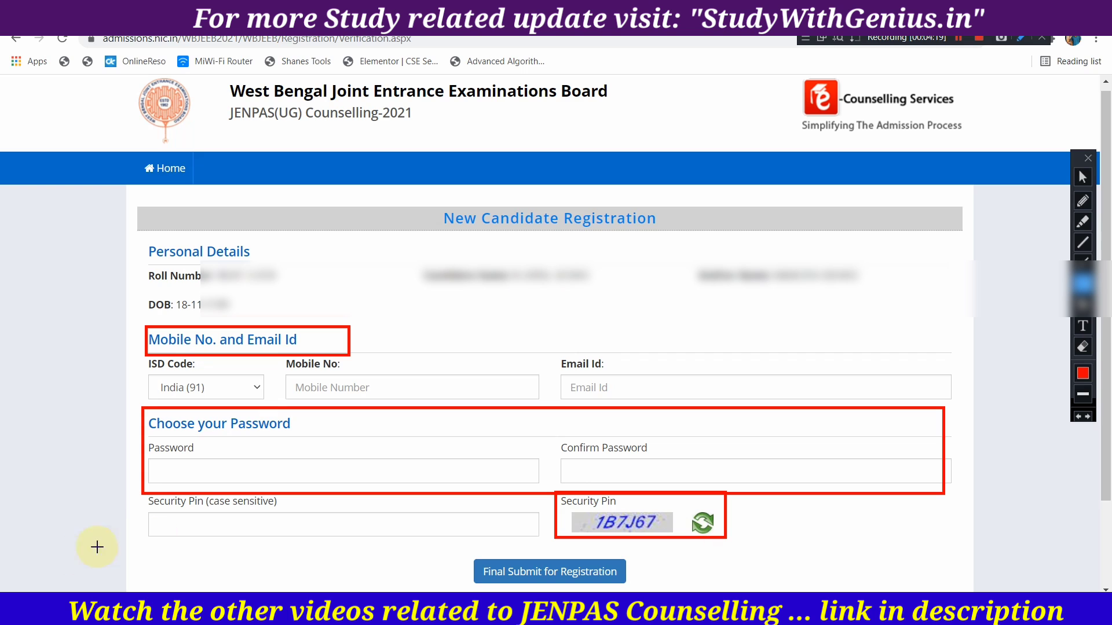
drag(139, 496, 158, 513)
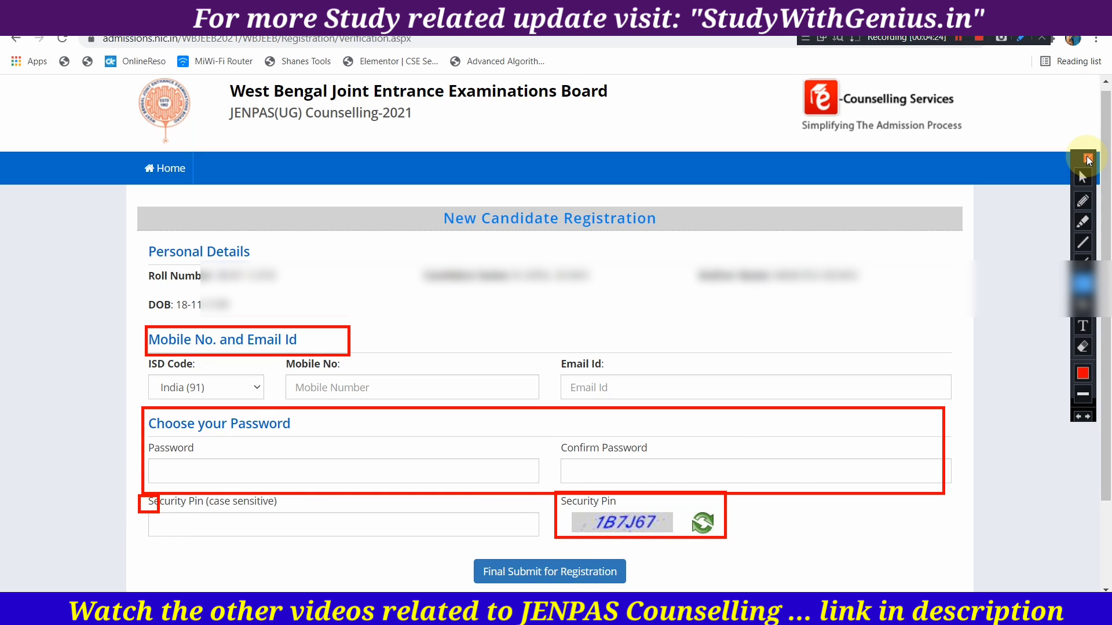
click(1088, 158)
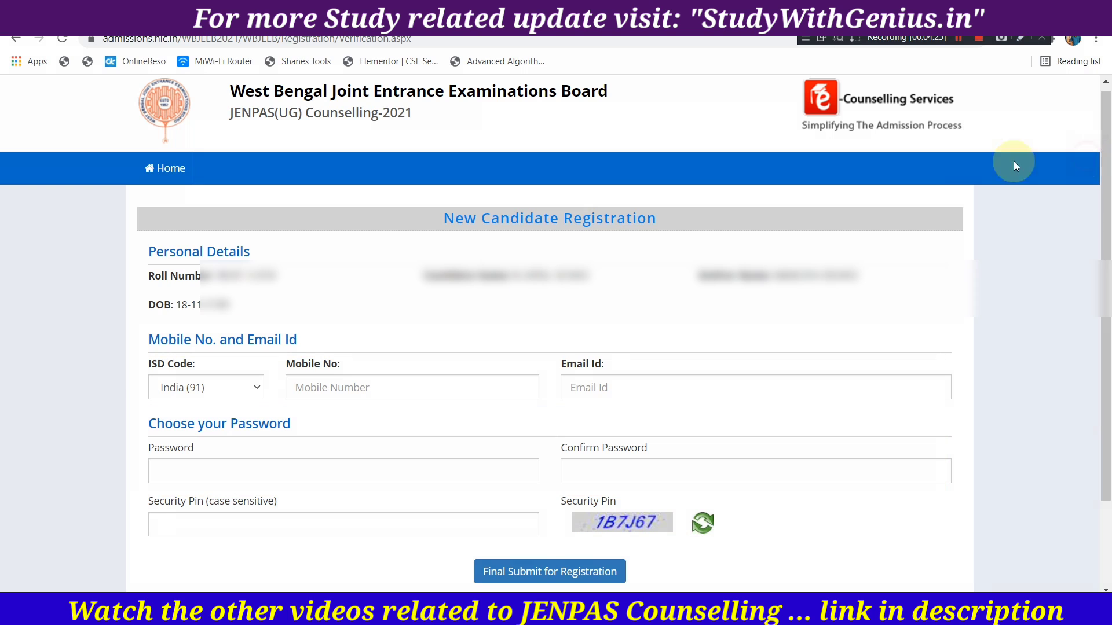
- Check the password rules shown for the Password field of the registration form
click(956, 39)
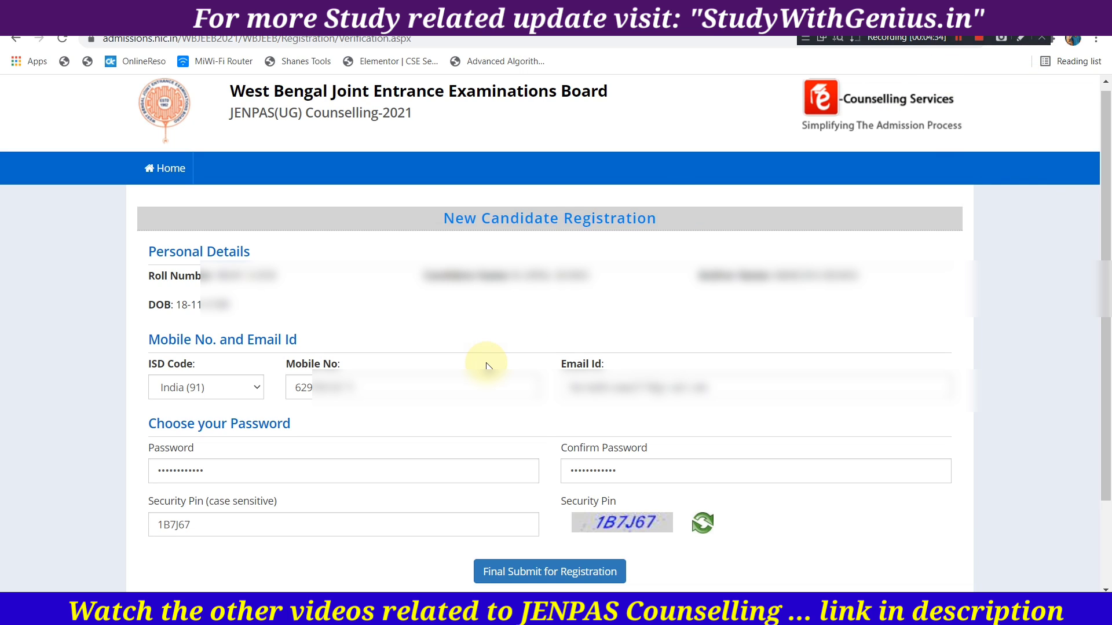
click(351, 471)
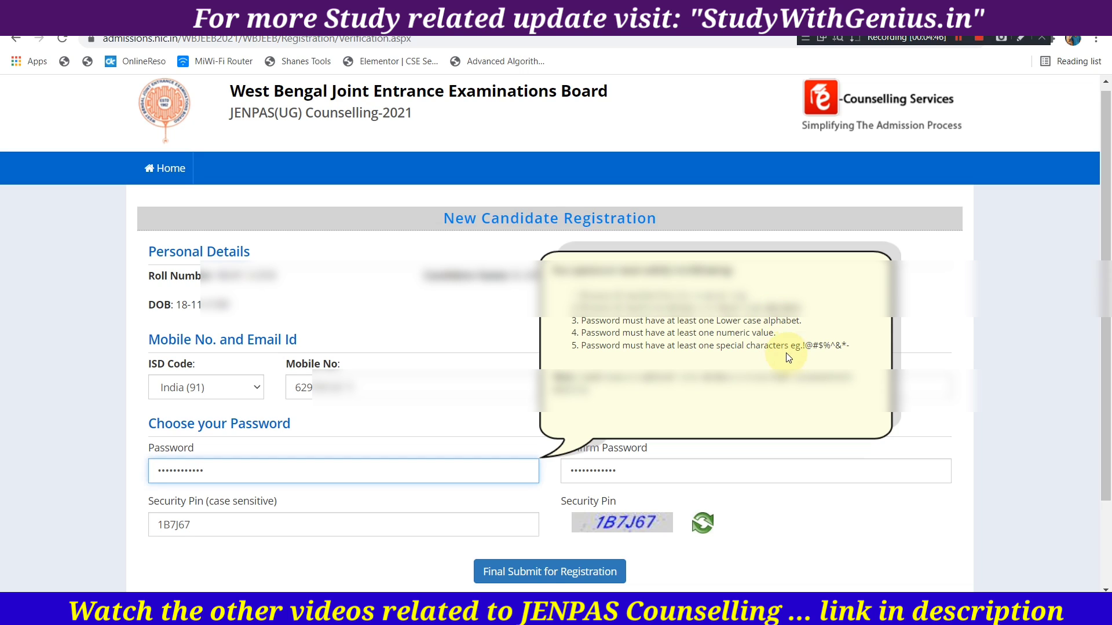
click(1023, 322)
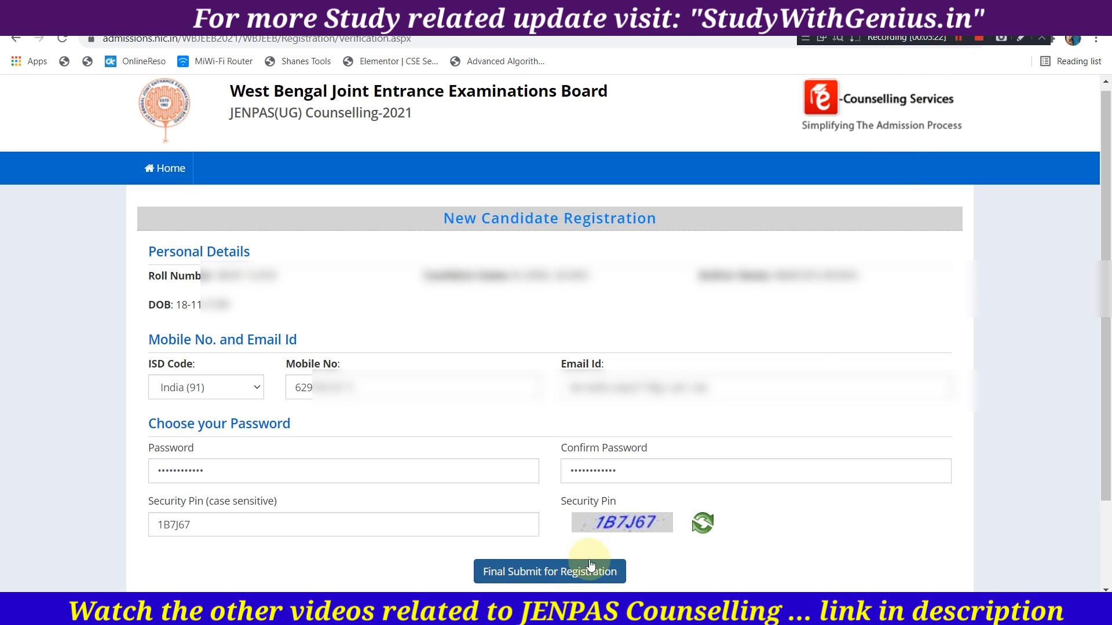
- Make the final registration submission, confirm it, and save the login credentials in the browser
click(582, 570)
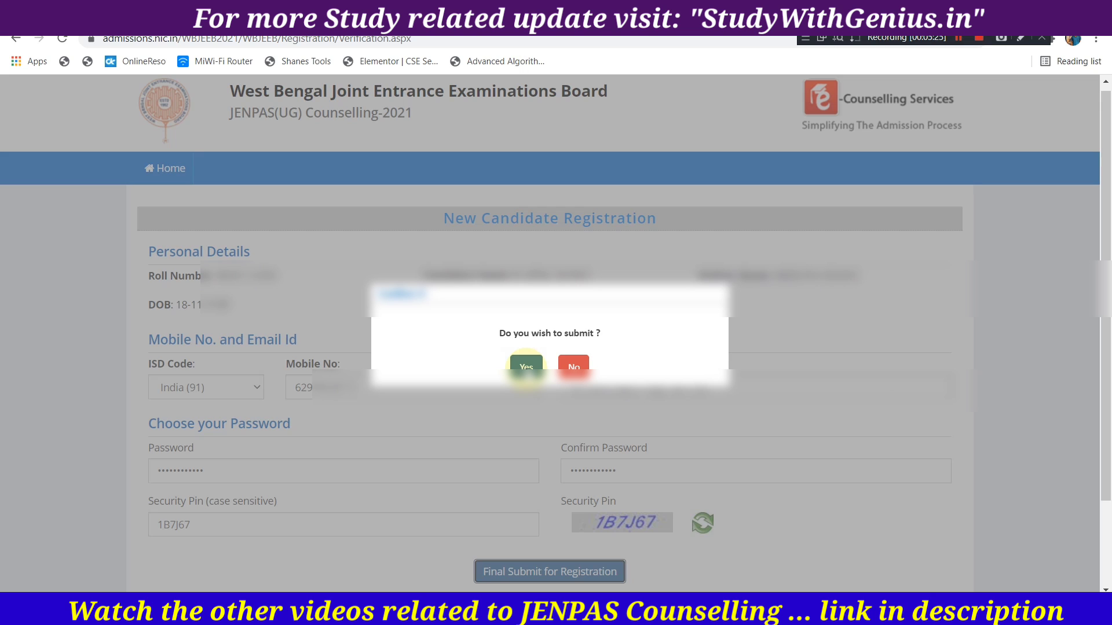
click(526, 366)
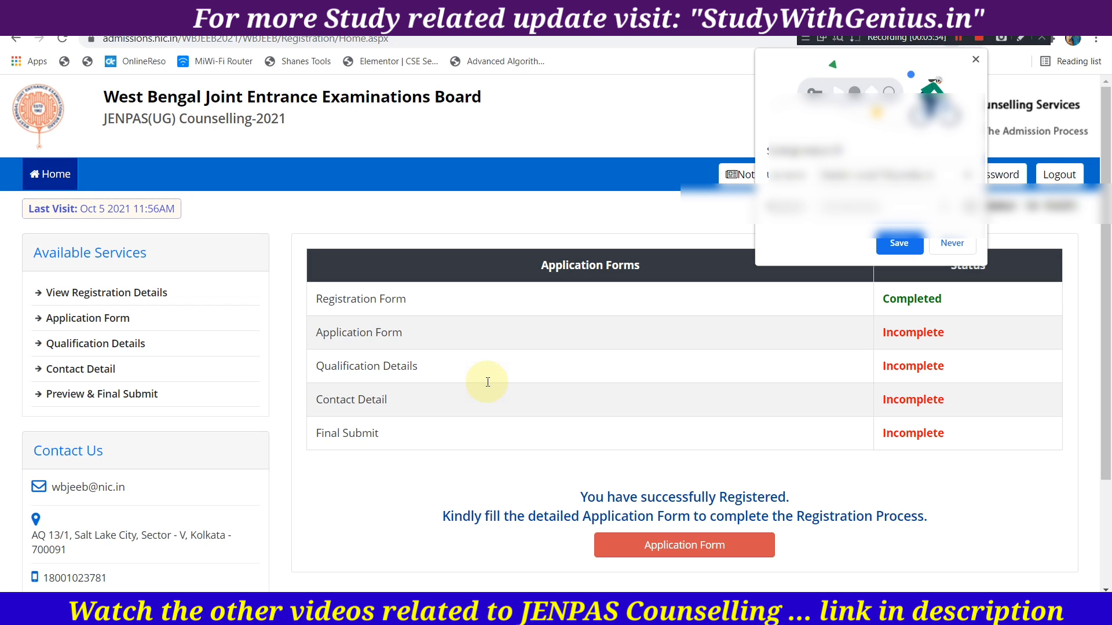
click(900, 247)
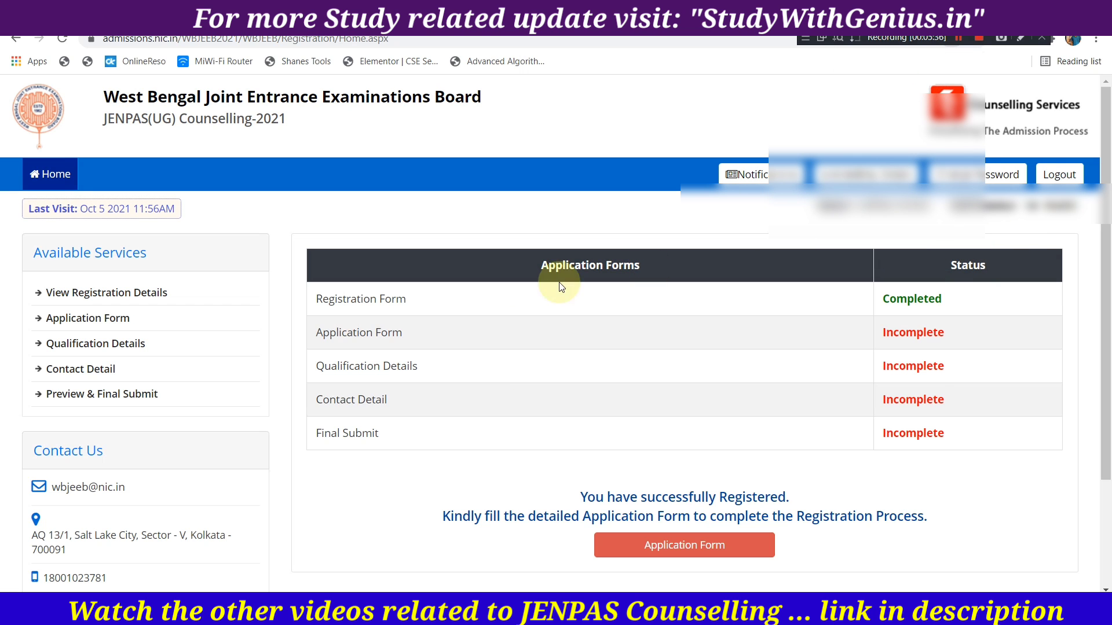
- Outline the five application stages from Registration Form to Final Submit with red rectangles, and close the annotation tools
click(1018, 38)
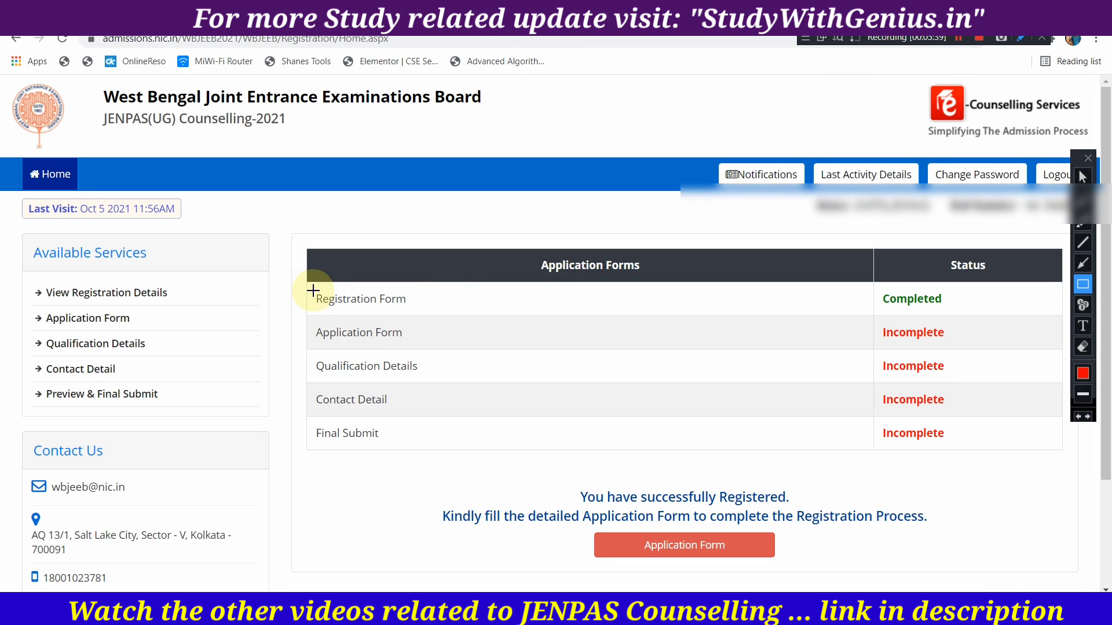
drag(313, 287, 490, 316)
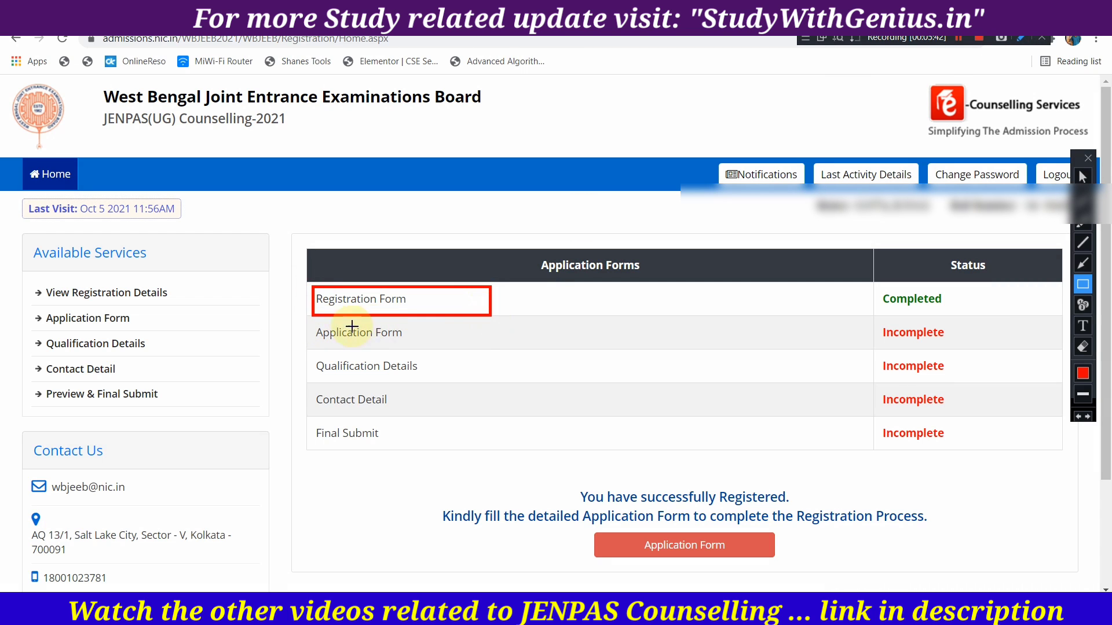
mouse_move(313, 317)
mouse_down()
mouse_move(320, 358)
mouse_move(466, 355)
mouse_up()
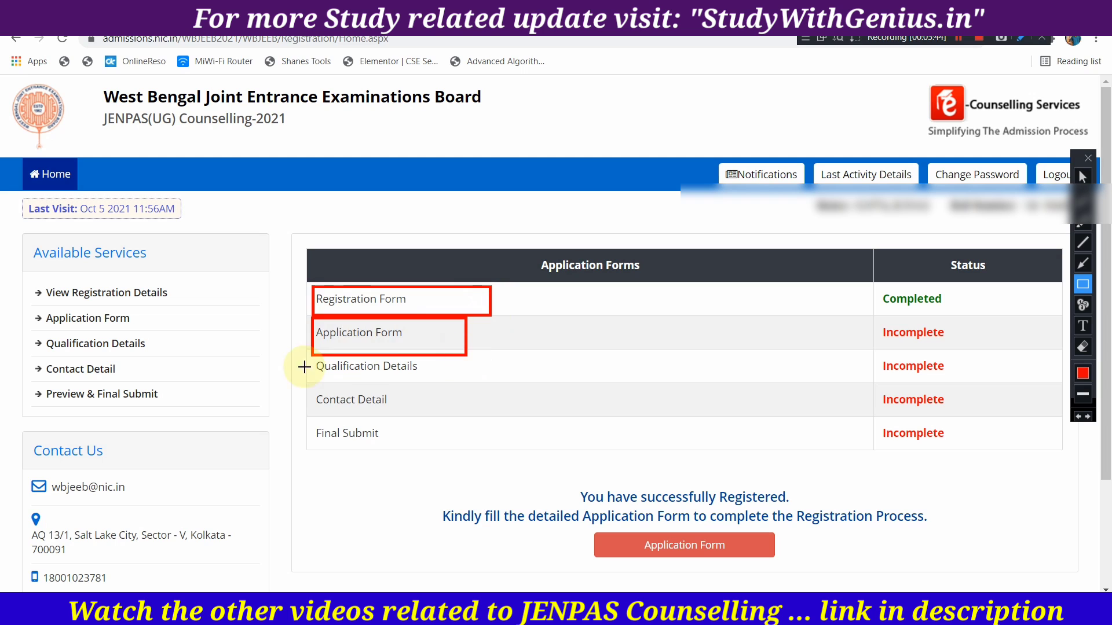
drag(311, 351, 463, 388)
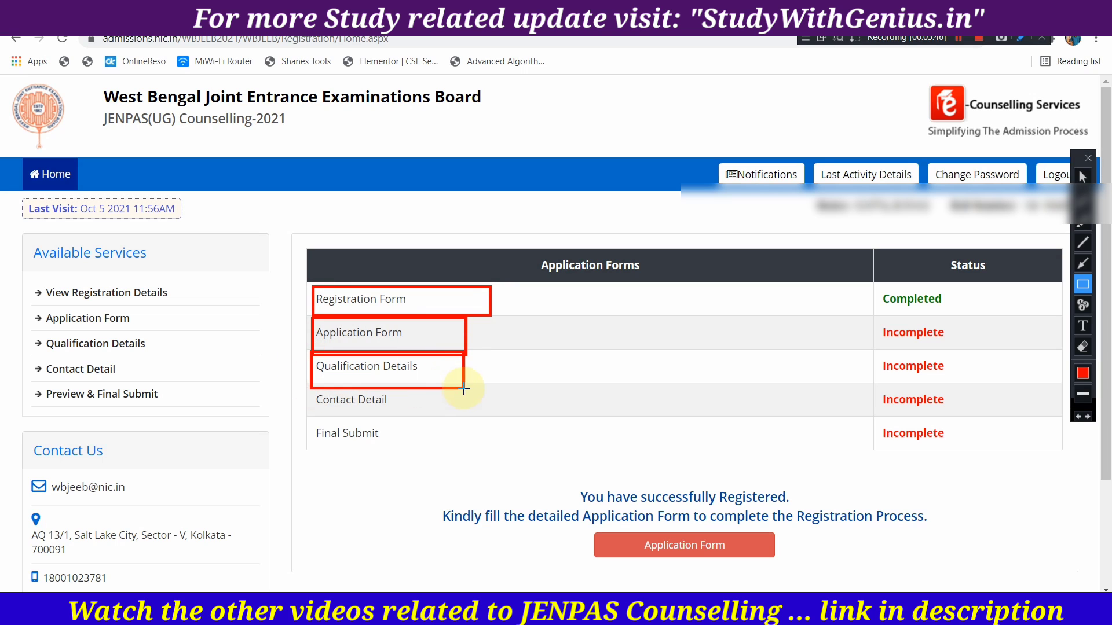
mouse_move(313, 380)
mouse_down()
mouse_move(310, 410)
mouse_move(445, 421)
mouse_up()
mouse_move(313, 412)
mouse_down()
mouse_move(333, 448)
mouse_move(413, 450)
mouse_up()
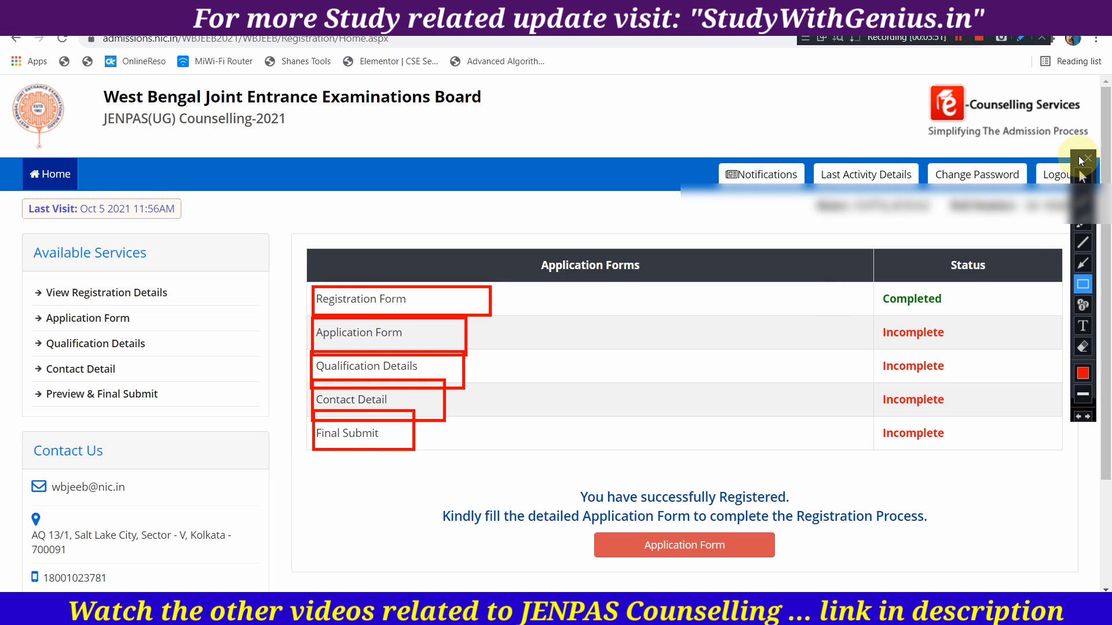
click(1088, 160)
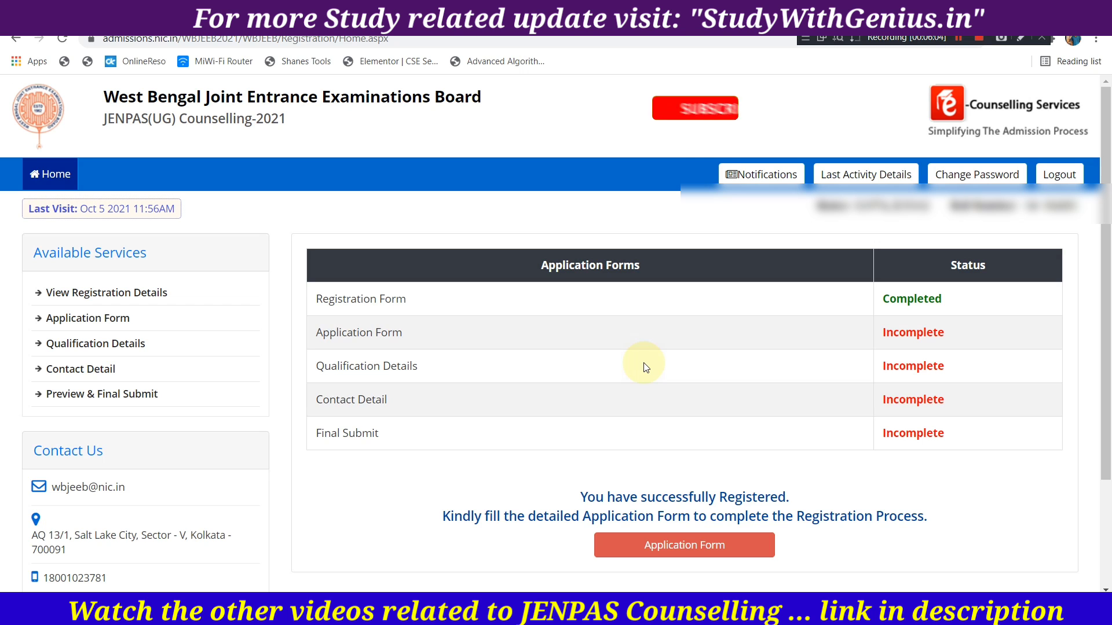
- Open the detailed Application Form and look at its Domicile choices, keeping West Bengal selected
click(675, 550)
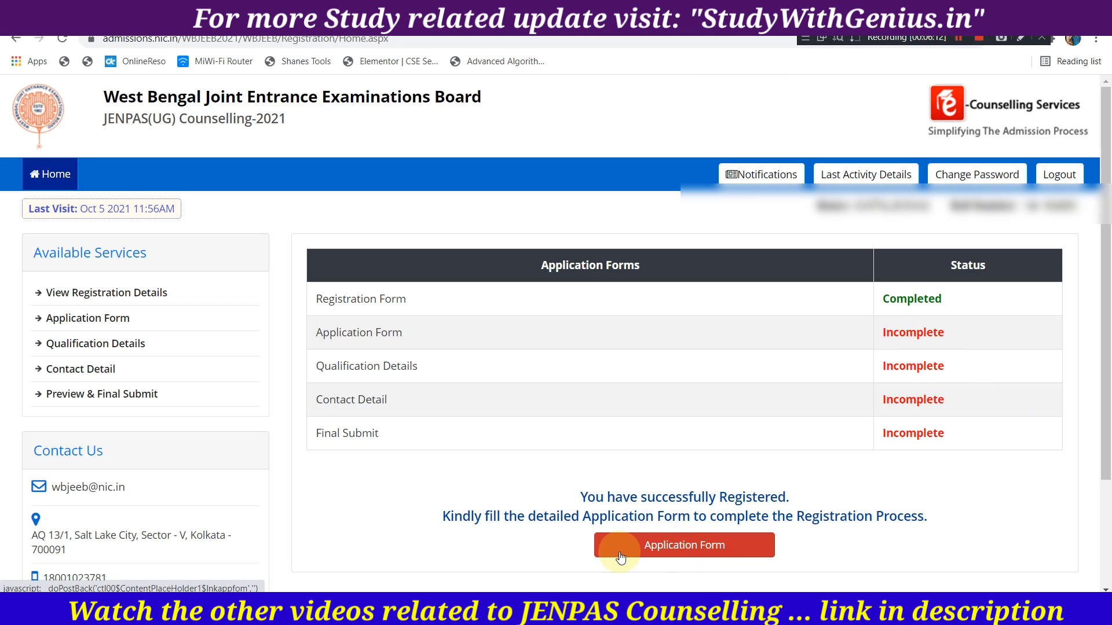
click(663, 547)
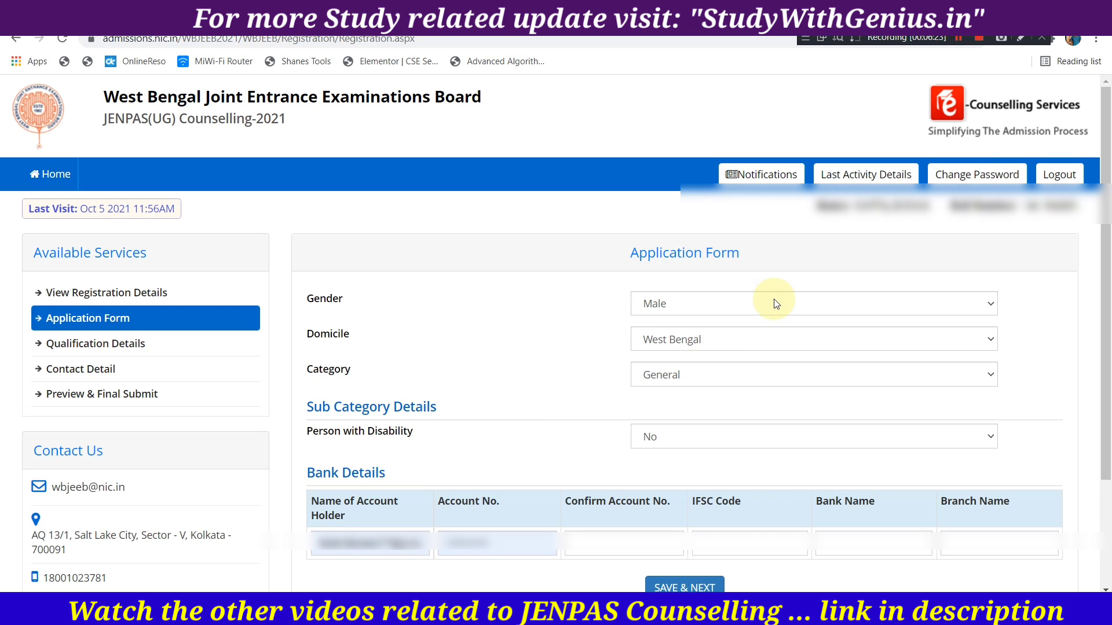
click(772, 343)
click(772, 342)
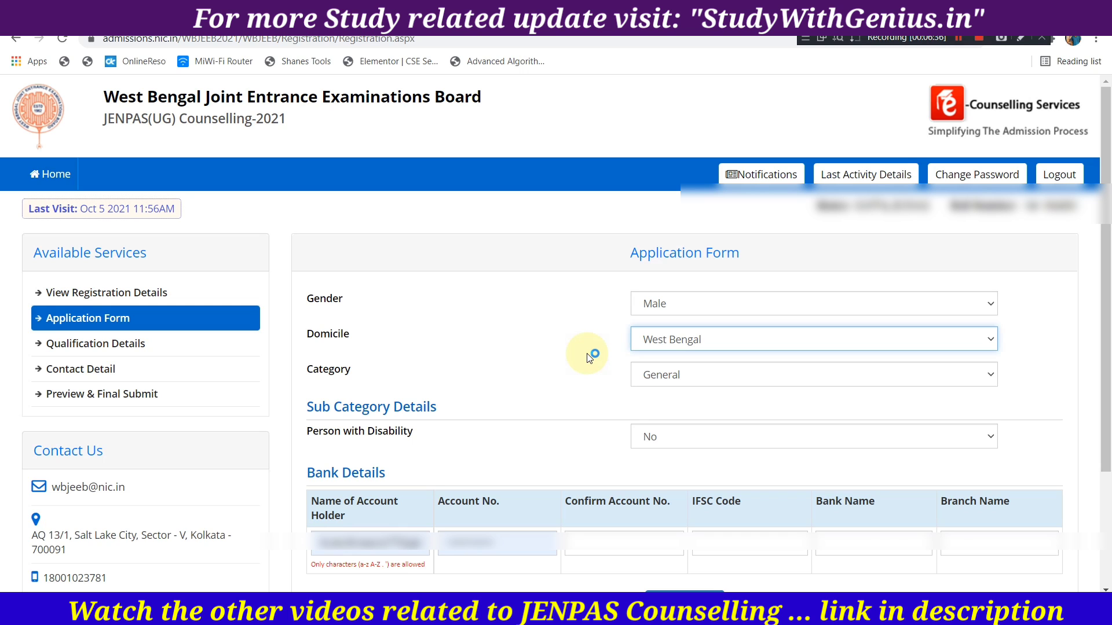
click(1020, 205)
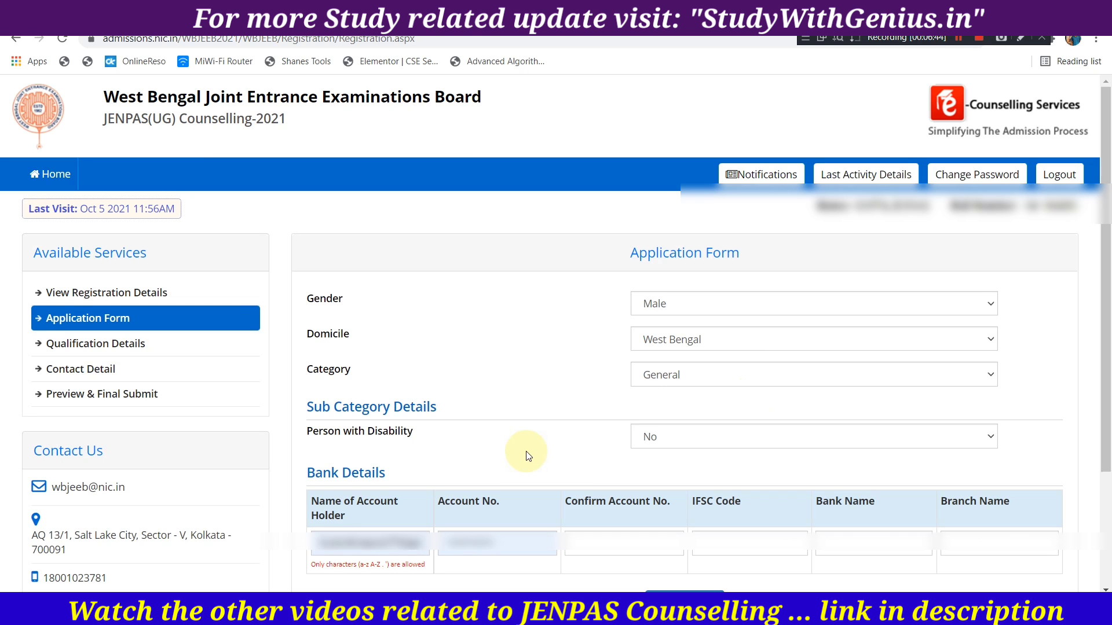
- Outline the Bank Details section and its table of account fields with red rectangles, and close the annotation tools
scroll(528, 456, down, 2)
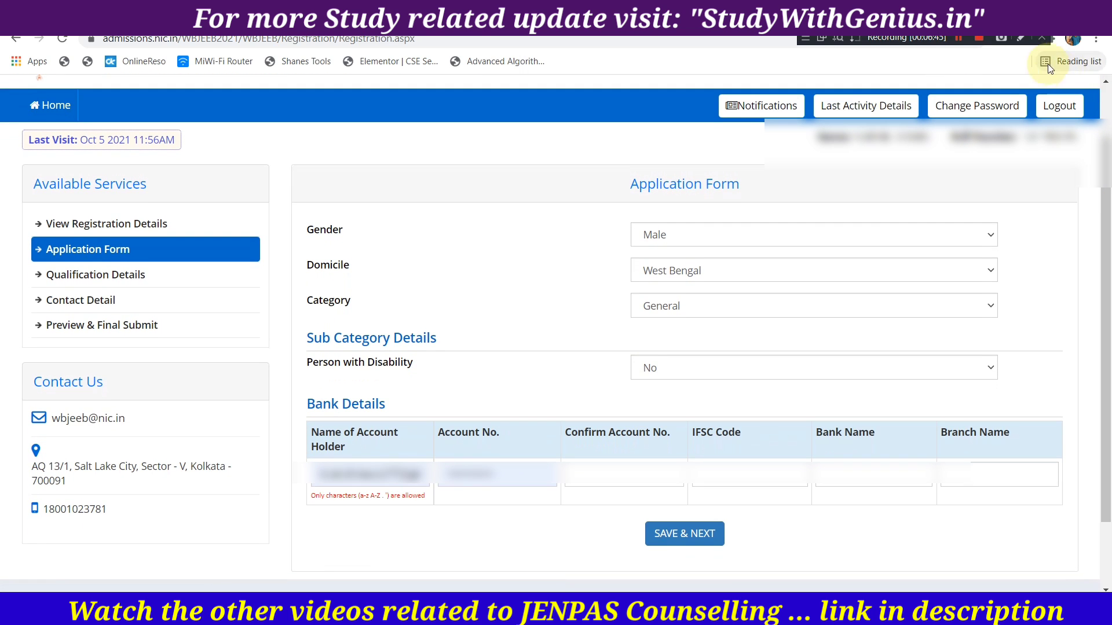
click(1020, 37)
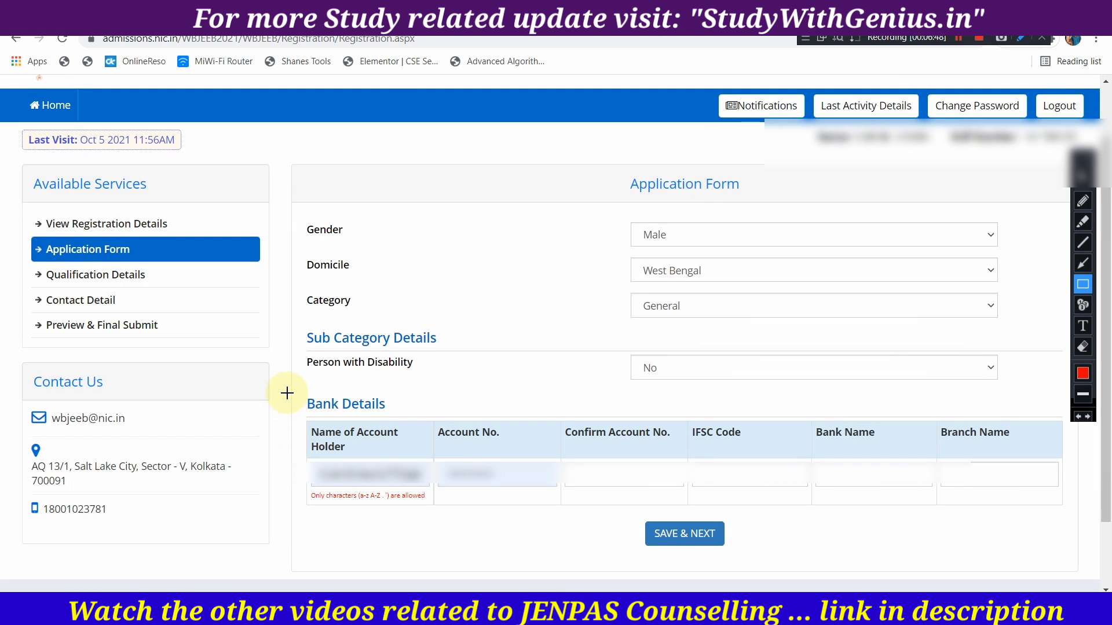
mouse_move(295, 389)
mouse_down()
mouse_move(417, 564)
mouse_move(1106, 510)
mouse_move(1070, 520)
mouse_up()
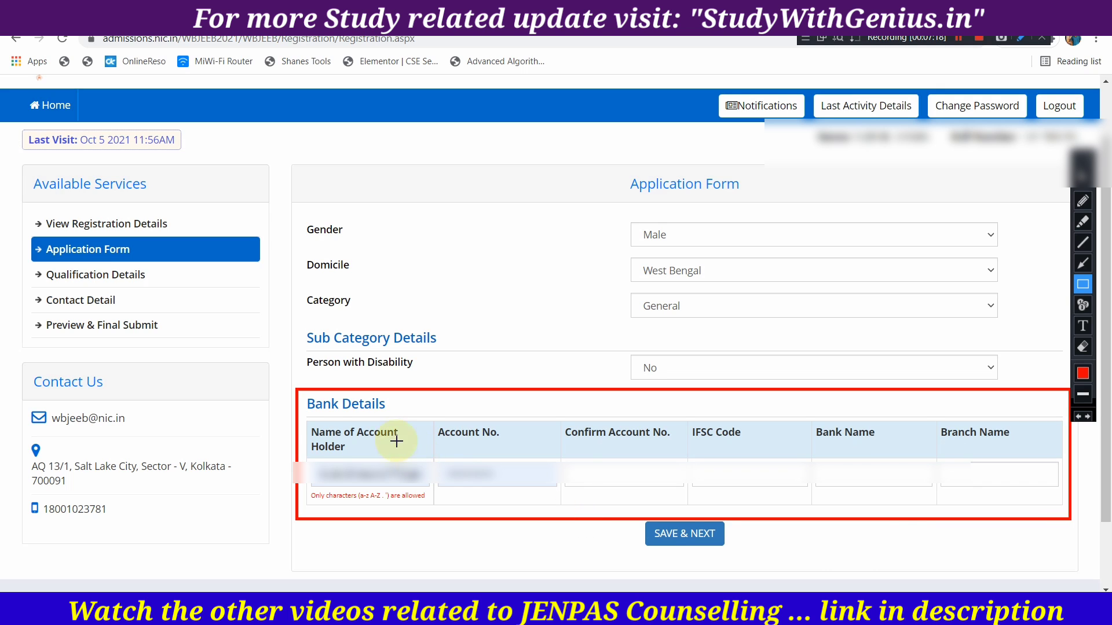
mouse_move(306, 416)
mouse_down()
mouse_move(308, 439)
mouse_move(987, 511)
mouse_move(1068, 503)
mouse_up()
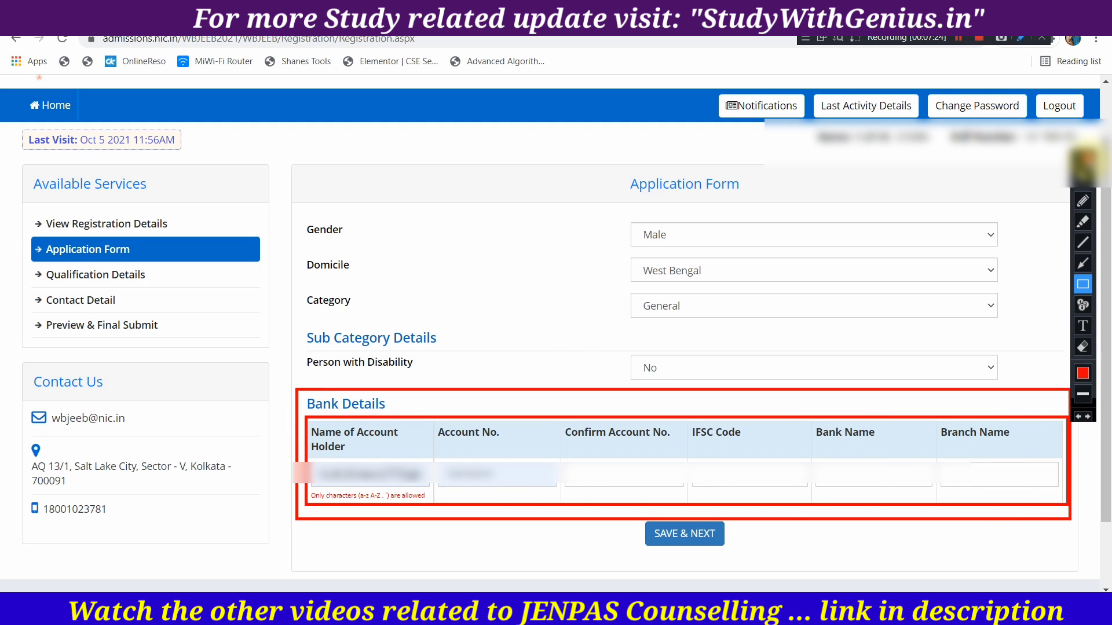
key(Escape)
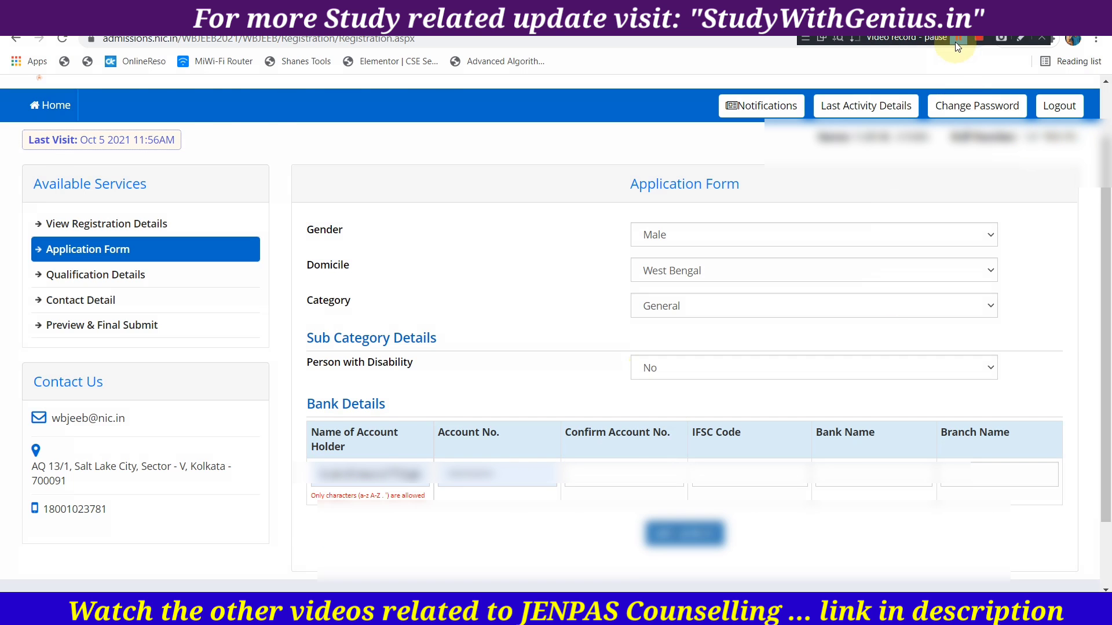
- Save the completed Application Form, confirm the save, and decline storing a password in the browser
scroll(1015, 348, up, 1)
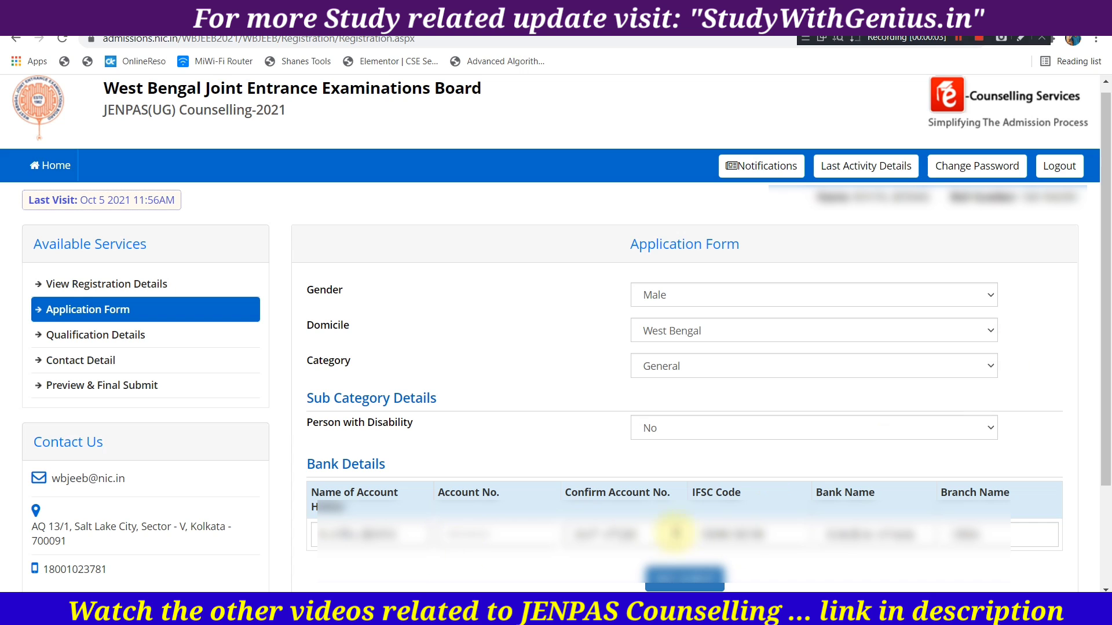
click(679, 587)
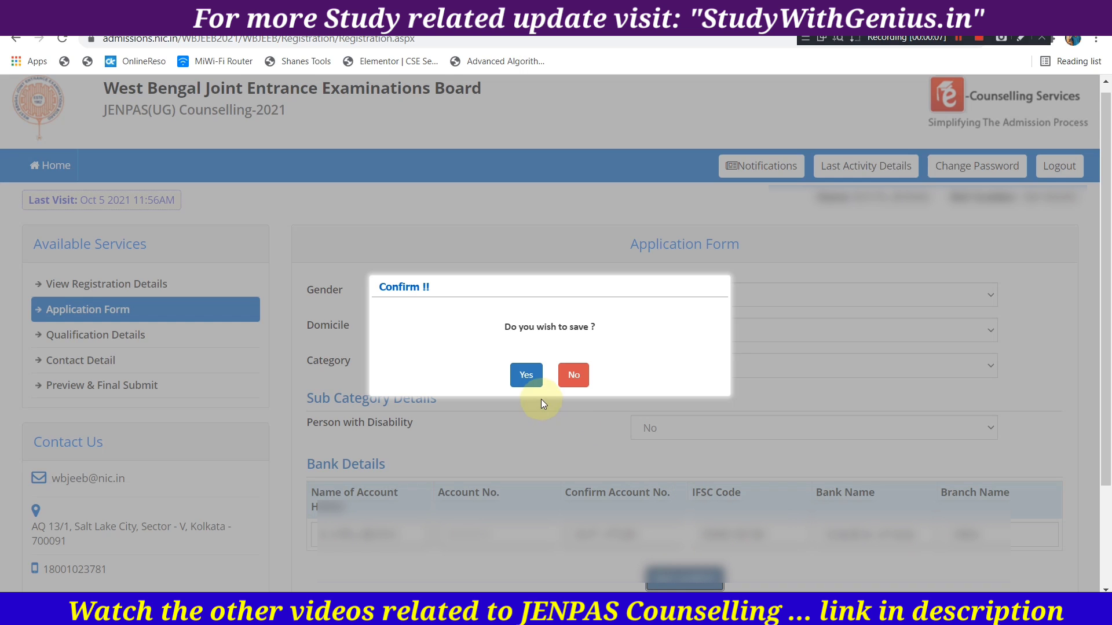
click(525, 377)
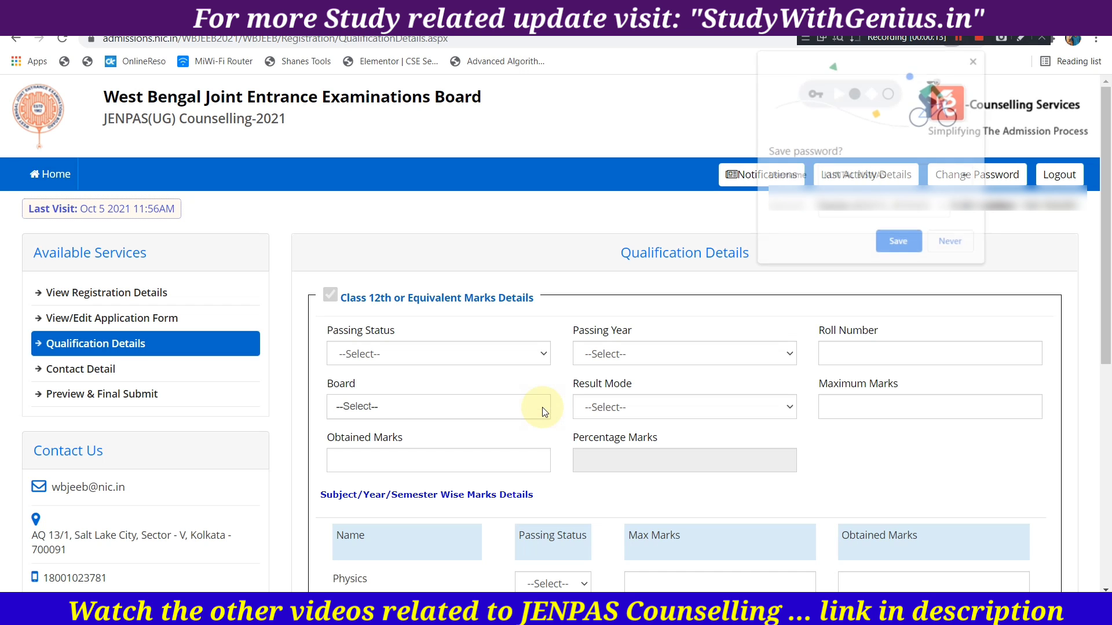
click(950, 243)
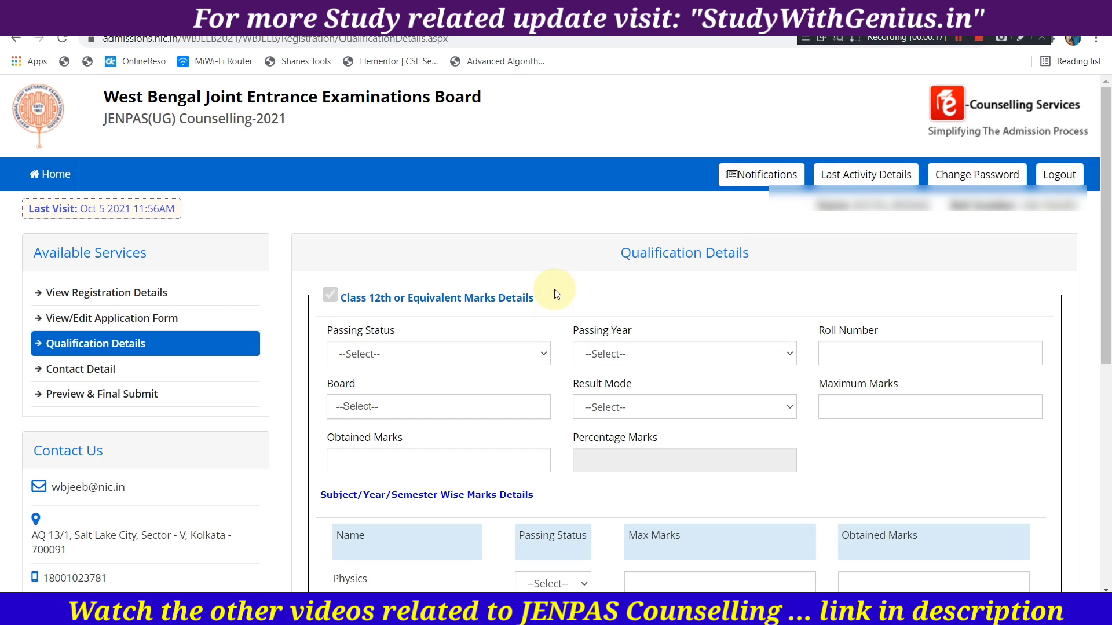
- Outline the available services from View Registration Details to Contact Detail with red rectangles, and close the annotation tools
scroll(555, 295, down, 1)
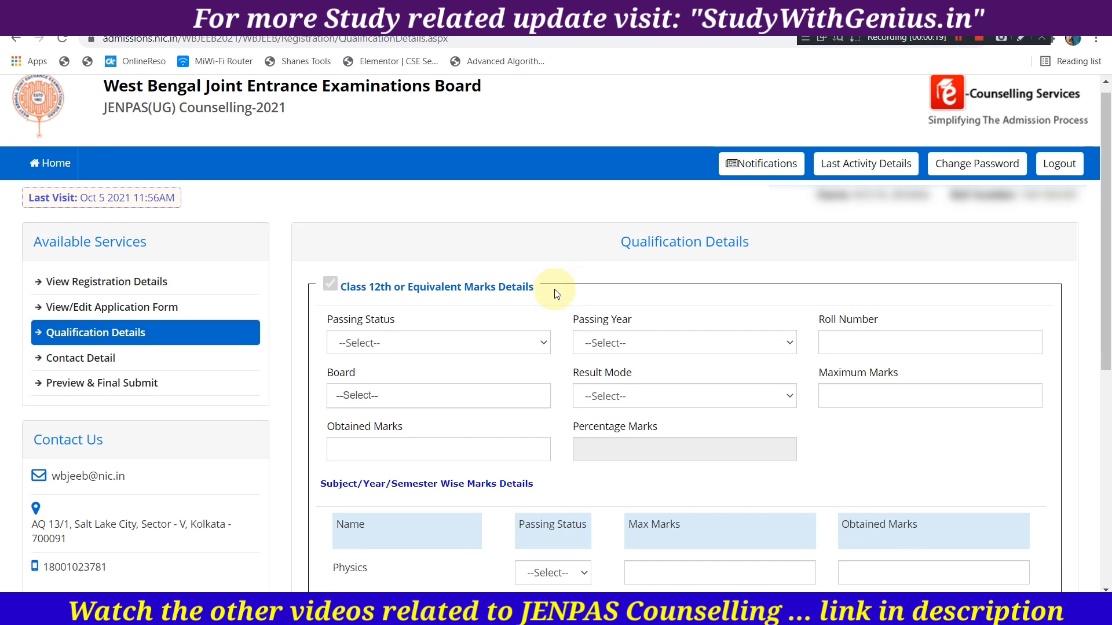
scroll(555, 295, down, 3)
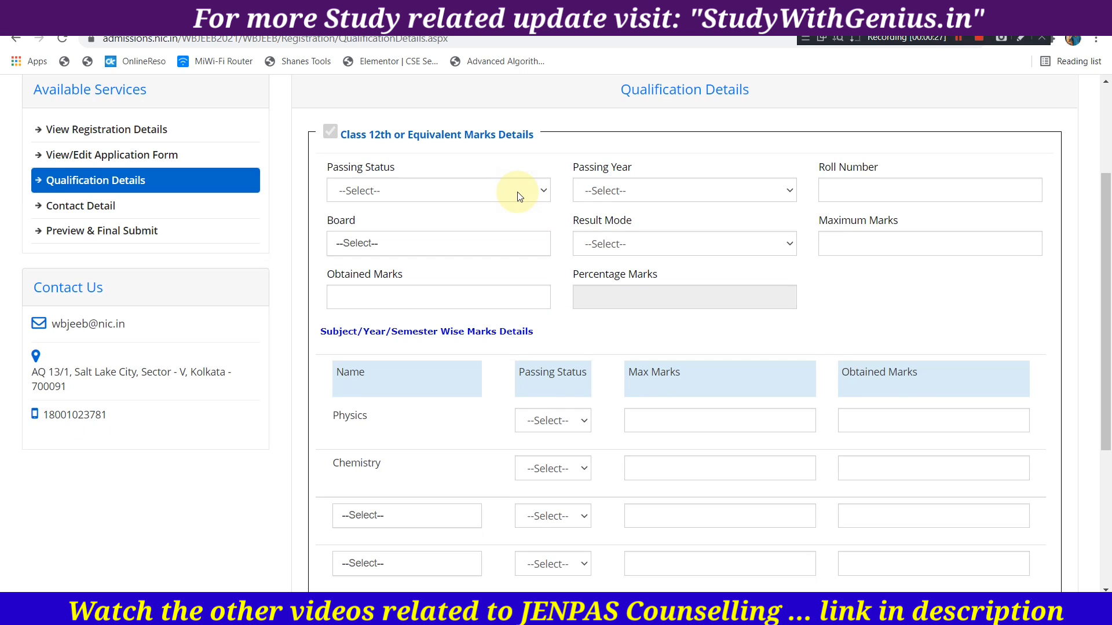
click(1017, 33)
drag(29, 117, 223, 142)
mouse_move(24, 138)
mouse_down()
mouse_move(147, 168)
mouse_move(231, 164)
mouse_up()
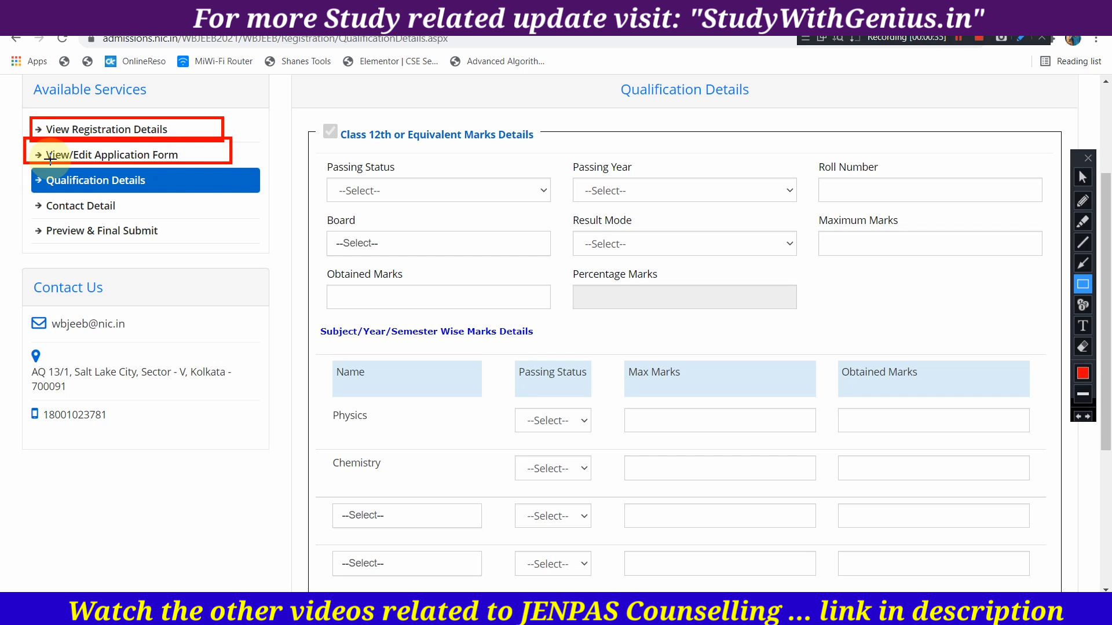
mouse_move(30, 162)
mouse_down()
mouse_move(173, 238)
mouse_move(206, 221)
mouse_up()
click(1088, 157)
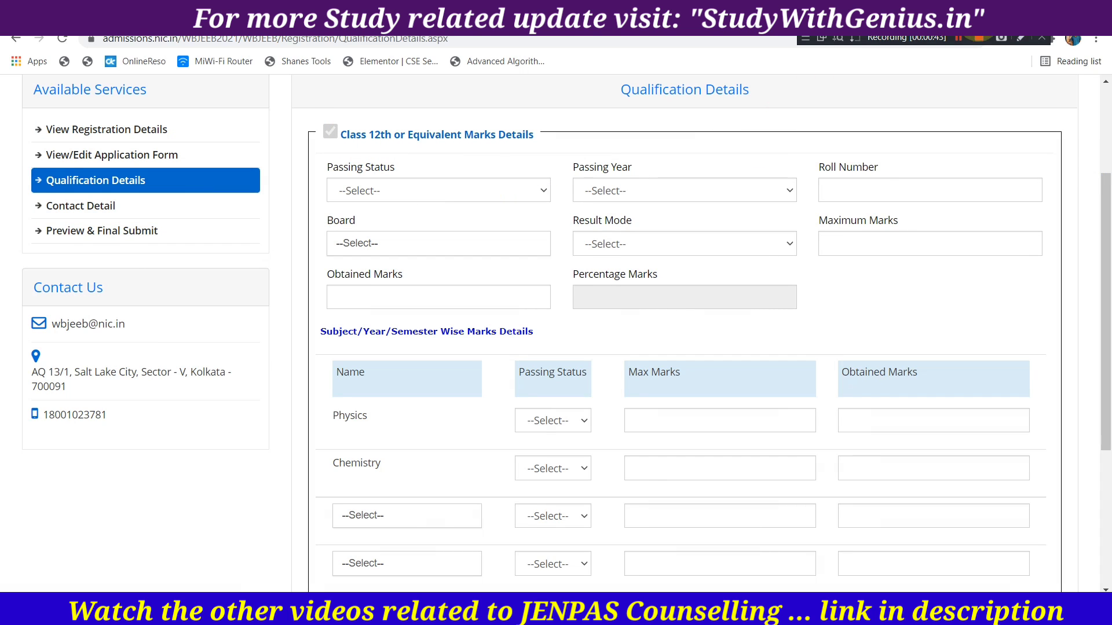
- Outline the Passing Status, Passing Year, Roll Number, Board and Result Mode fields in red, and close the annotation tools
click(1021, 38)
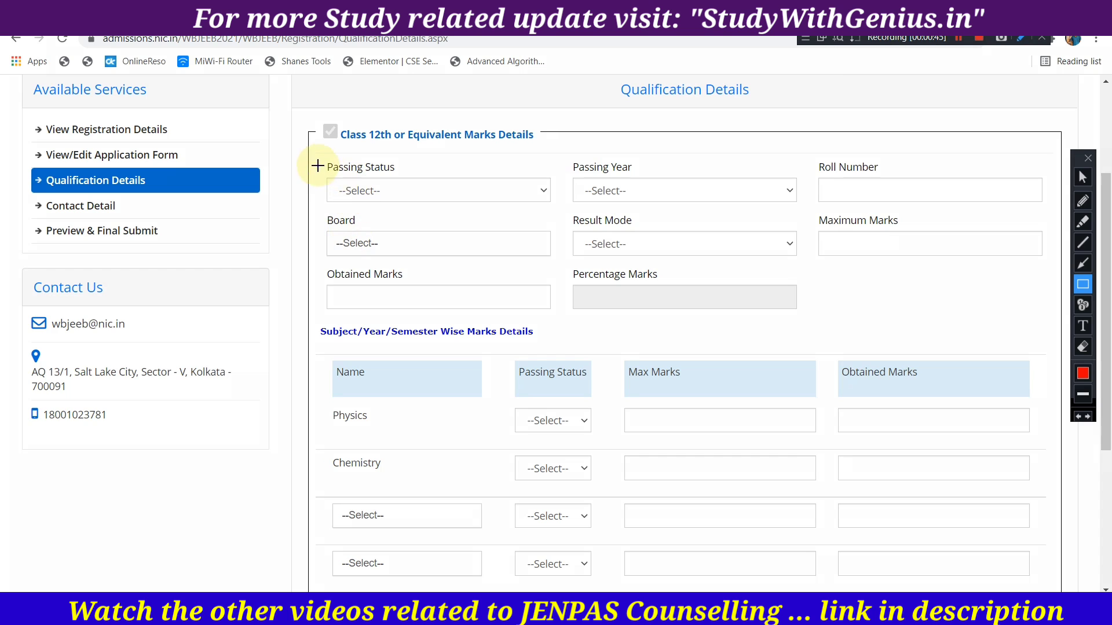
mouse_move(321, 162)
mouse_down()
mouse_move(392, 213)
mouse_move(549, 212)
mouse_up()
drag(568, 153, 814, 216)
mouse_move(808, 149)
mouse_down()
mouse_move(843, 217)
mouse_move(997, 219)
mouse_up()
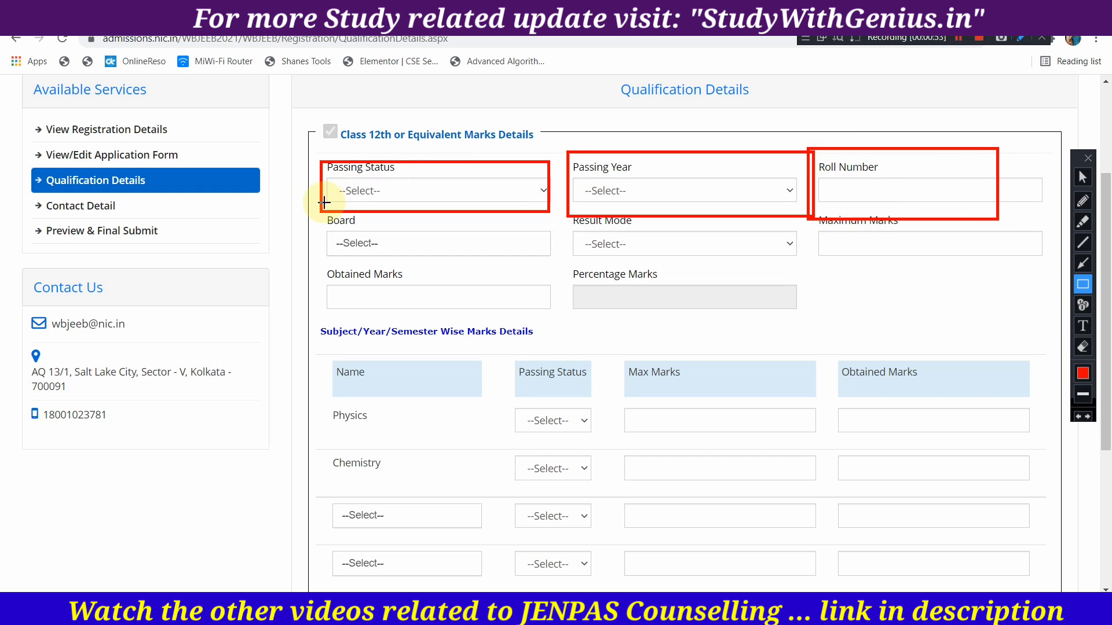
mouse_move(324, 204)
mouse_down()
mouse_move(417, 276)
mouse_move(555, 273)
mouse_up()
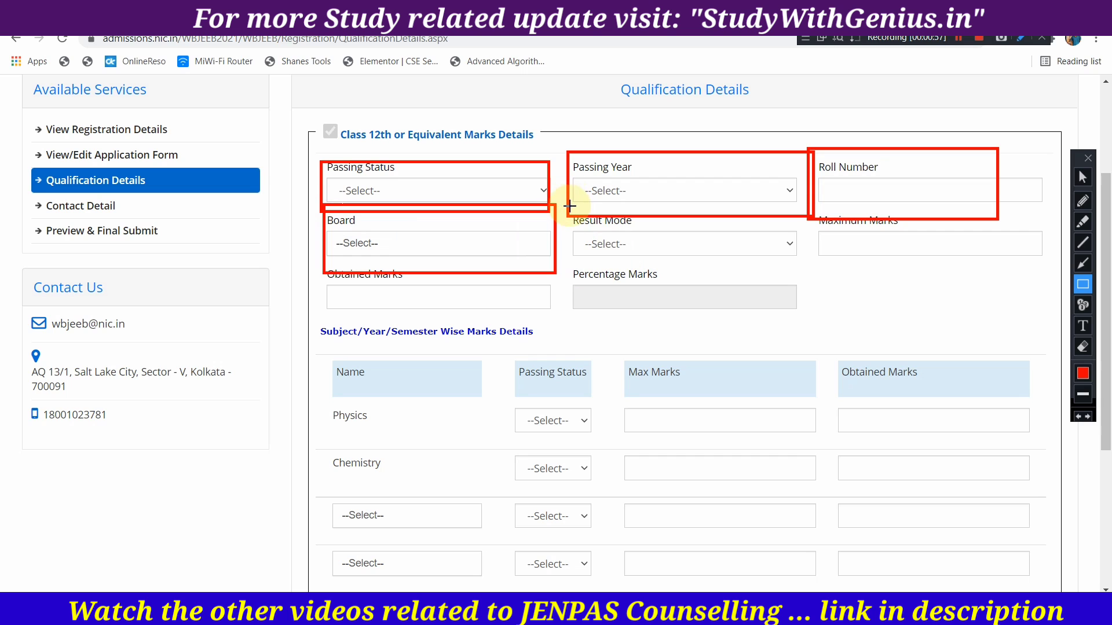
mouse_move(569, 206)
mouse_down()
mouse_move(611, 257)
mouse_move(807, 266)
mouse_up()
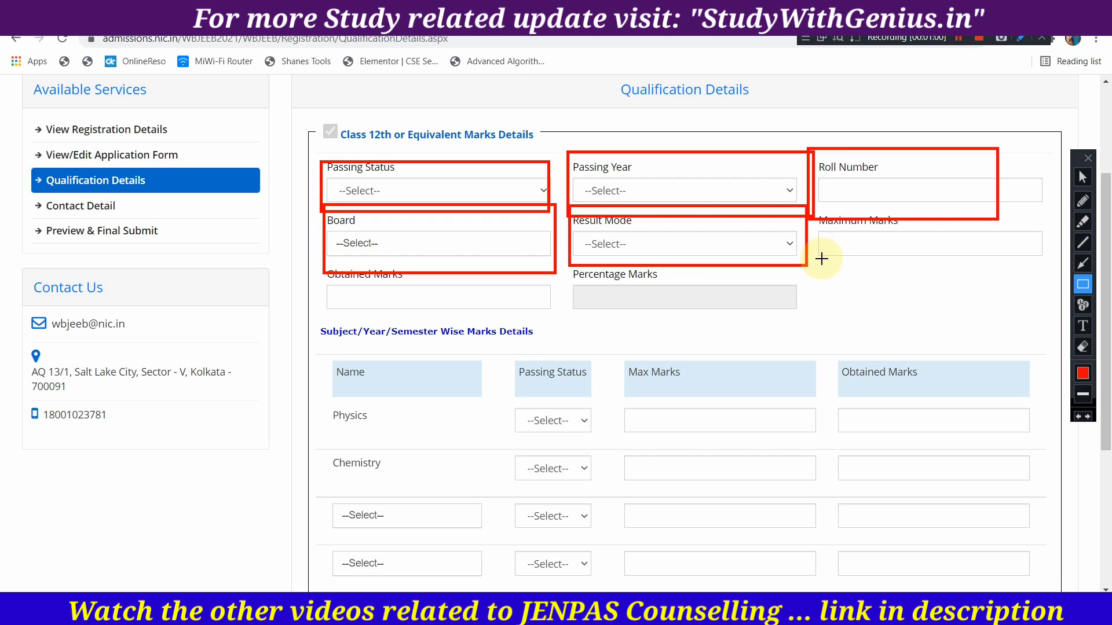
click(1088, 158)
- Set the Class 12th Passing Status to Passed and Passing Year to 2020, and open the Board choices
click(428, 187)
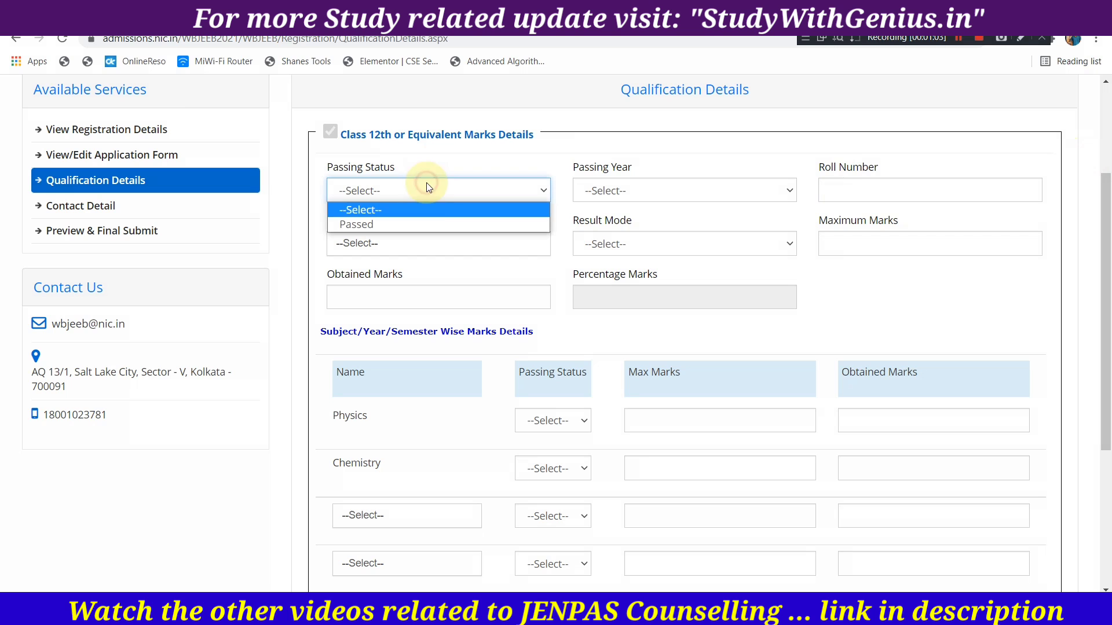
click(422, 221)
click(607, 195)
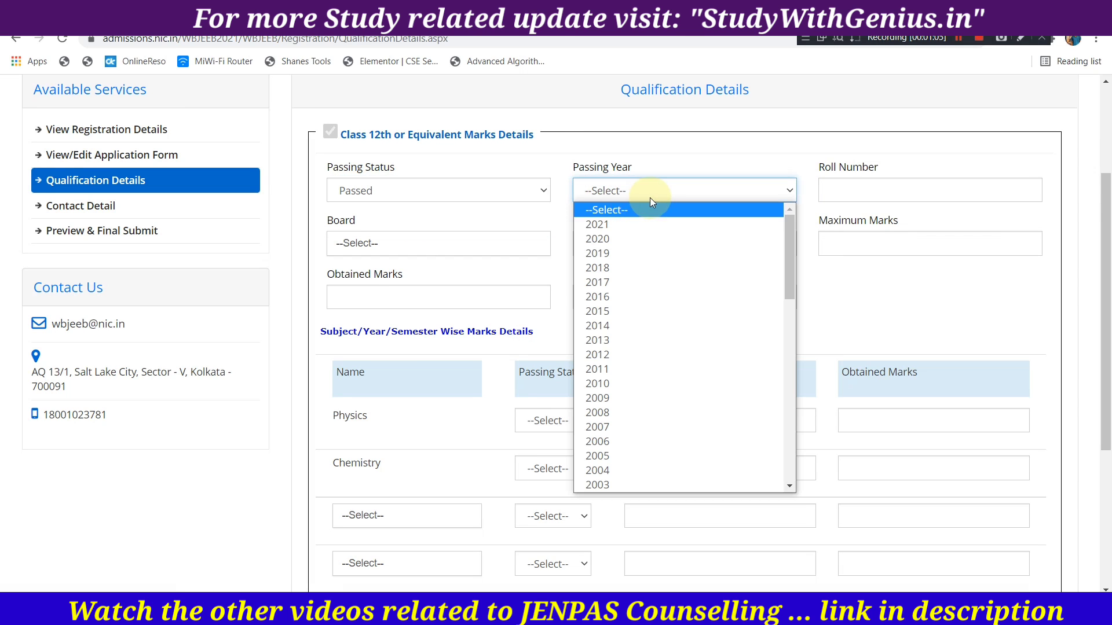
click(634, 238)
click(908, 190)
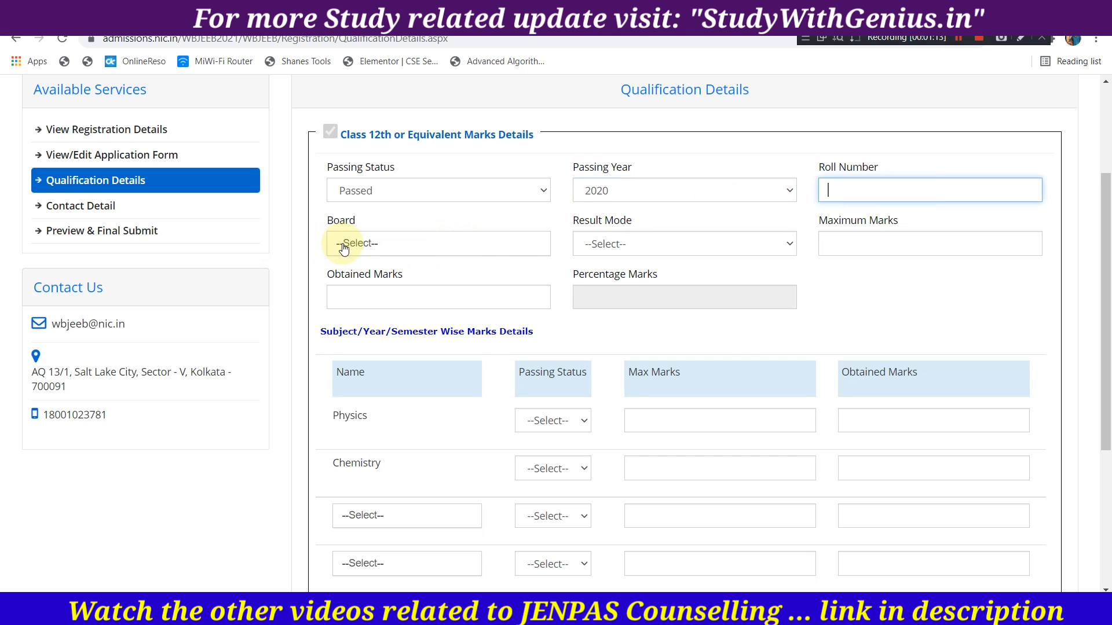
click(419, 249)
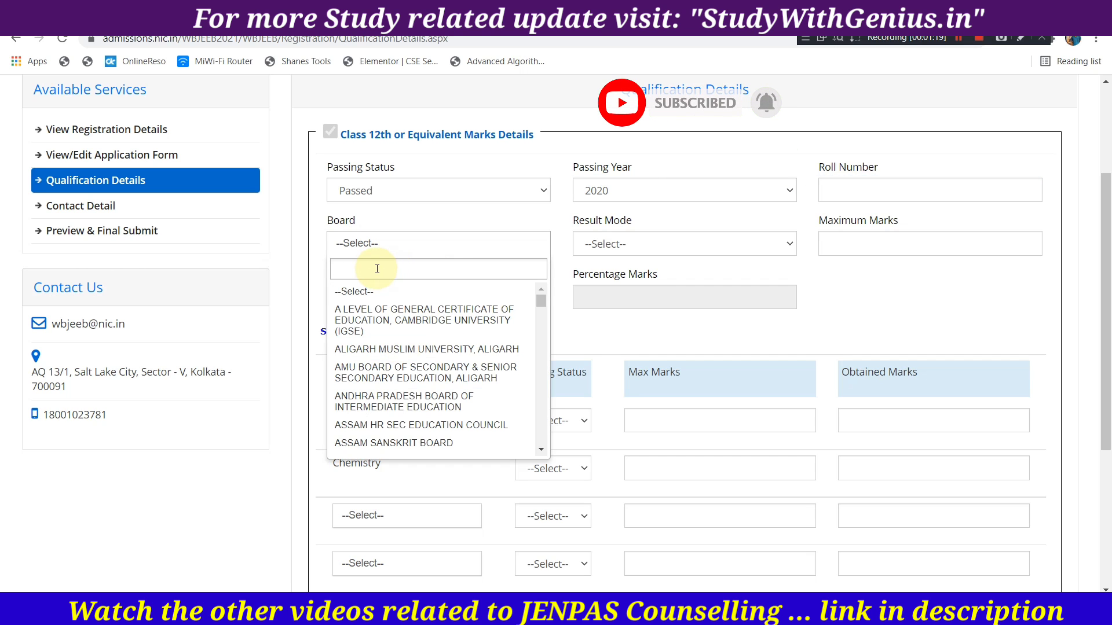
- Try to find the board by searching for "west" and "wbc", and clear the search text
text(west)
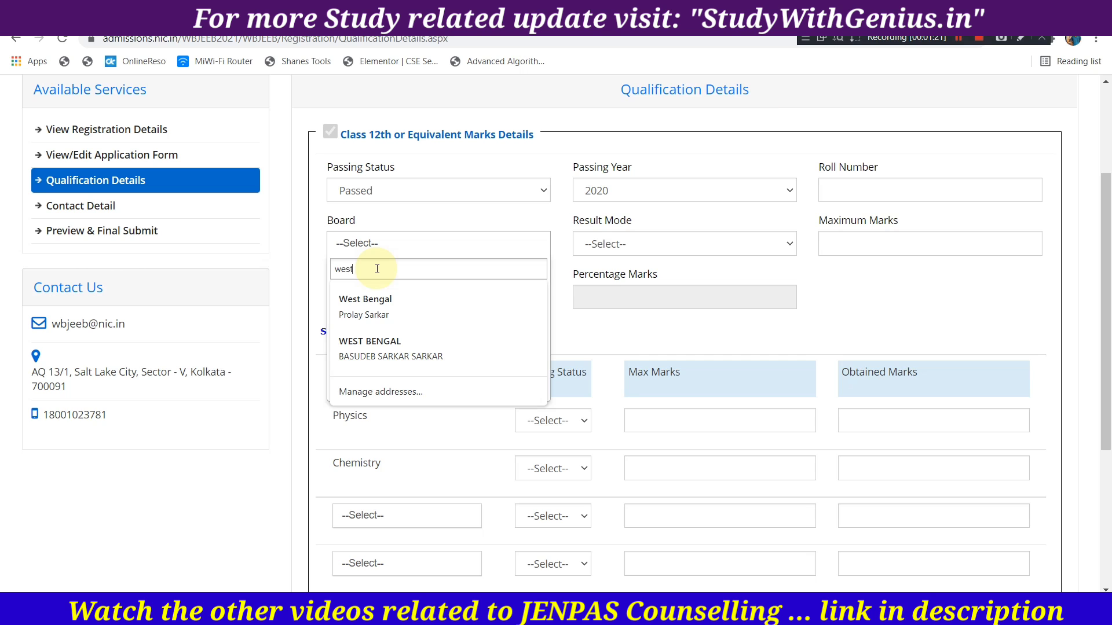
key(BackSpace)
key(BackSpace)
key(BackSpace)
text(wbc)
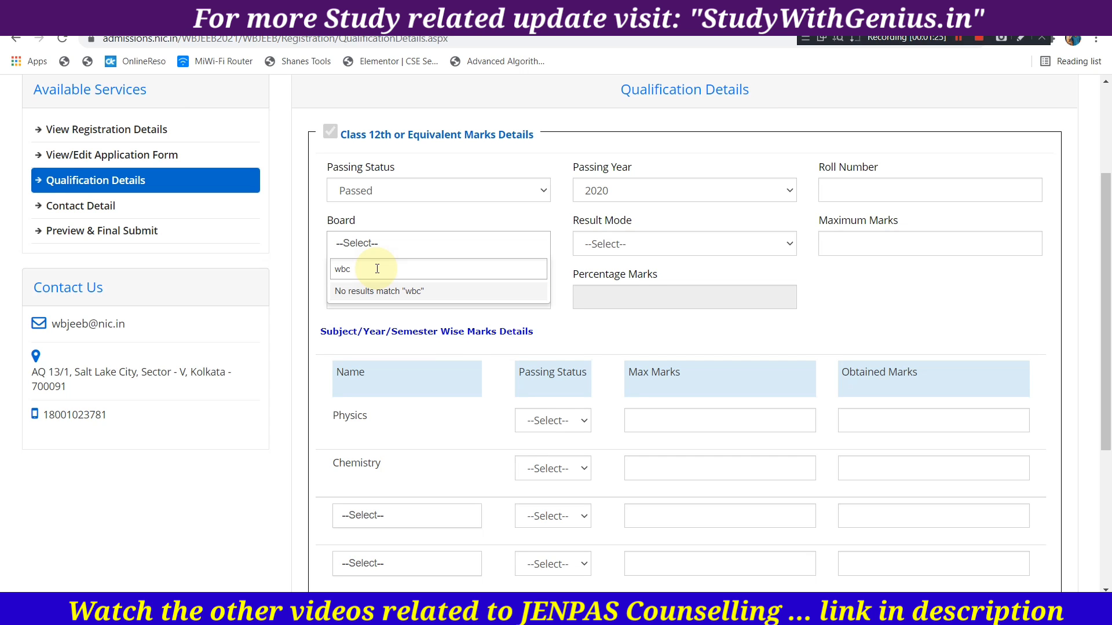
key(BackSpace)
key(BackSpace)
key(BackSpace)
key(BackSpace)
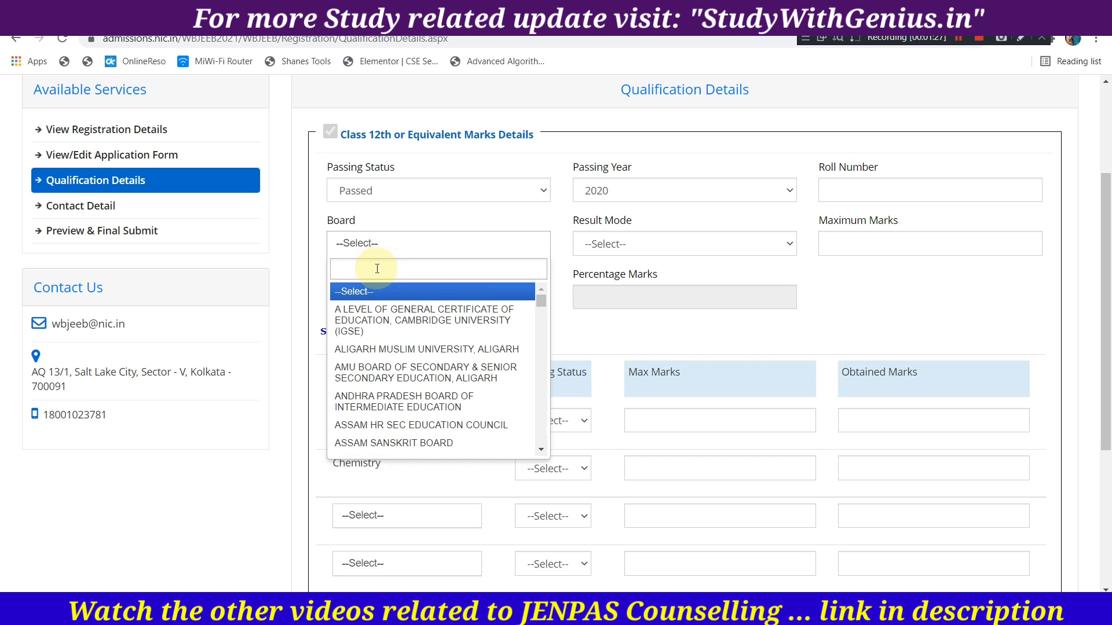
- Choose West Bengal Council of Higher Secondary Education as the Class 12th board
scroll(382, 334, down, 2)
scroll(382, 335, down, 6)
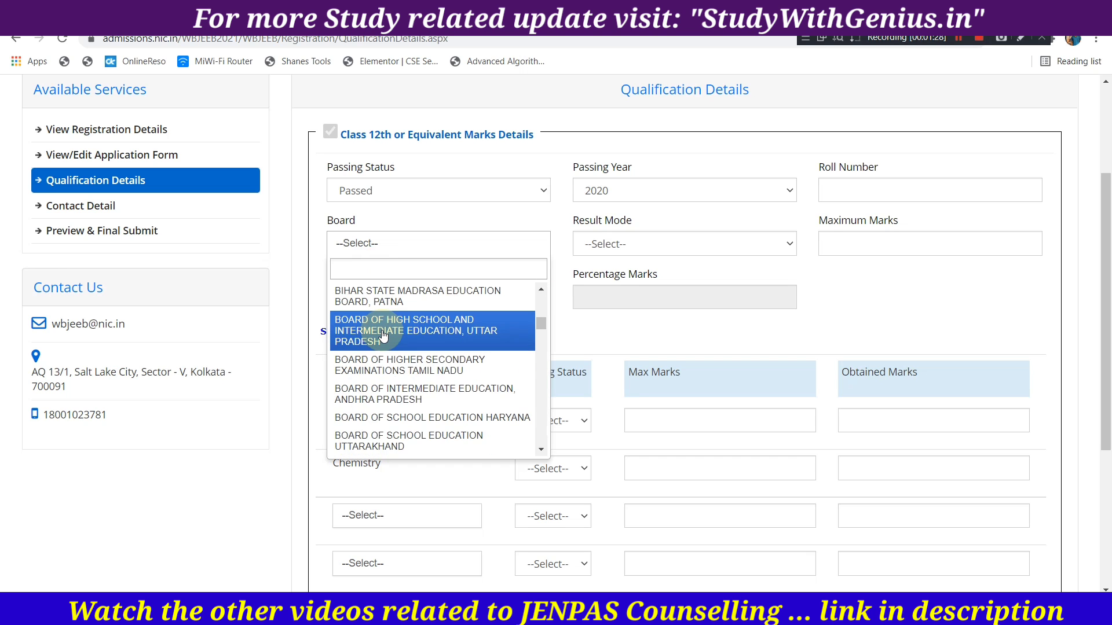
scroll(382, 335, down, 15)
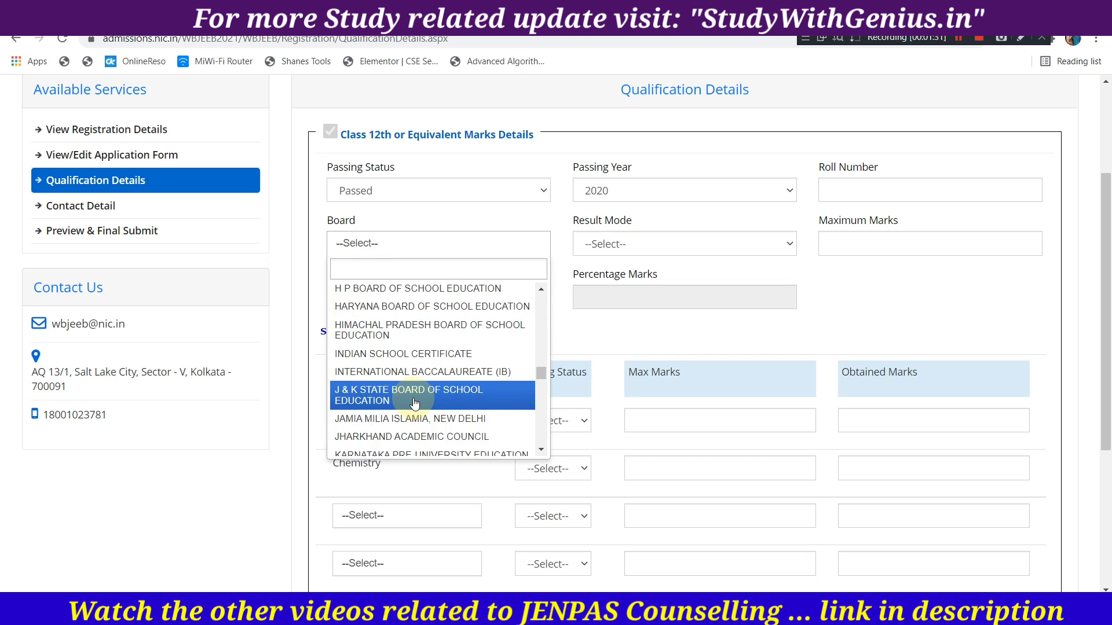
scroll(414, 403, down, 3)
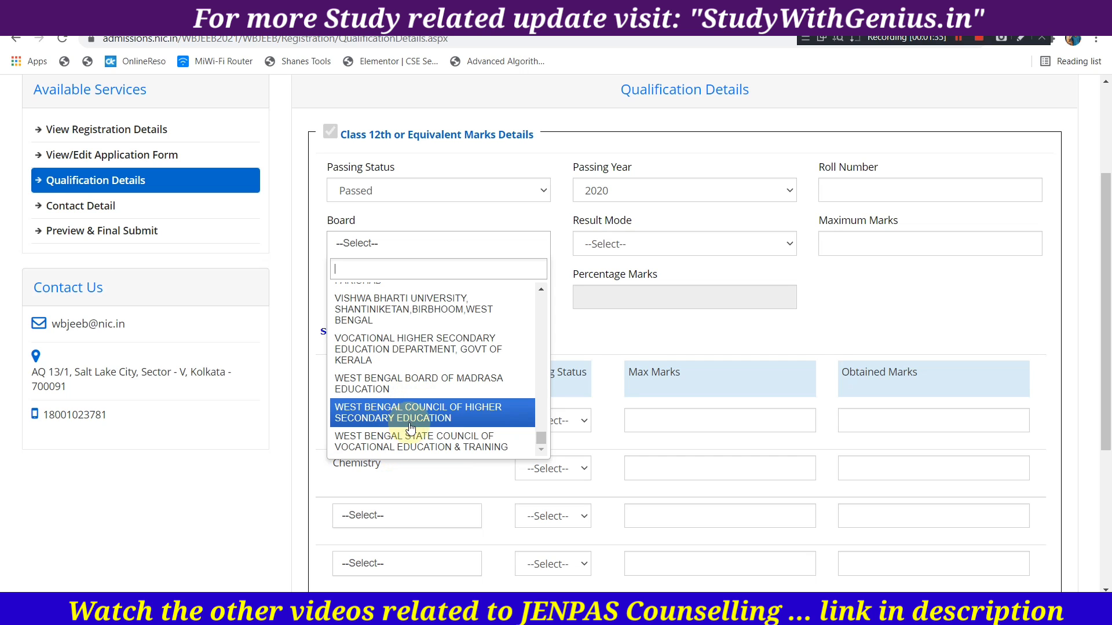
click(447, 418)
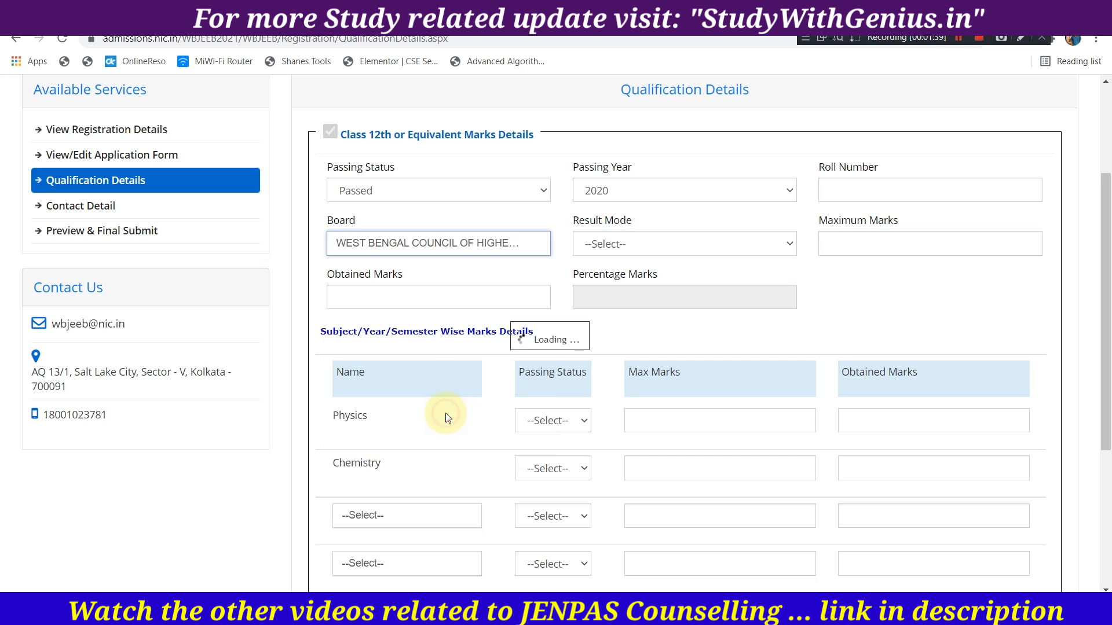
- Set the Result Mode to Percentage, and point out the Maximum Marks and Obtained Marks fields
click(648, 251)
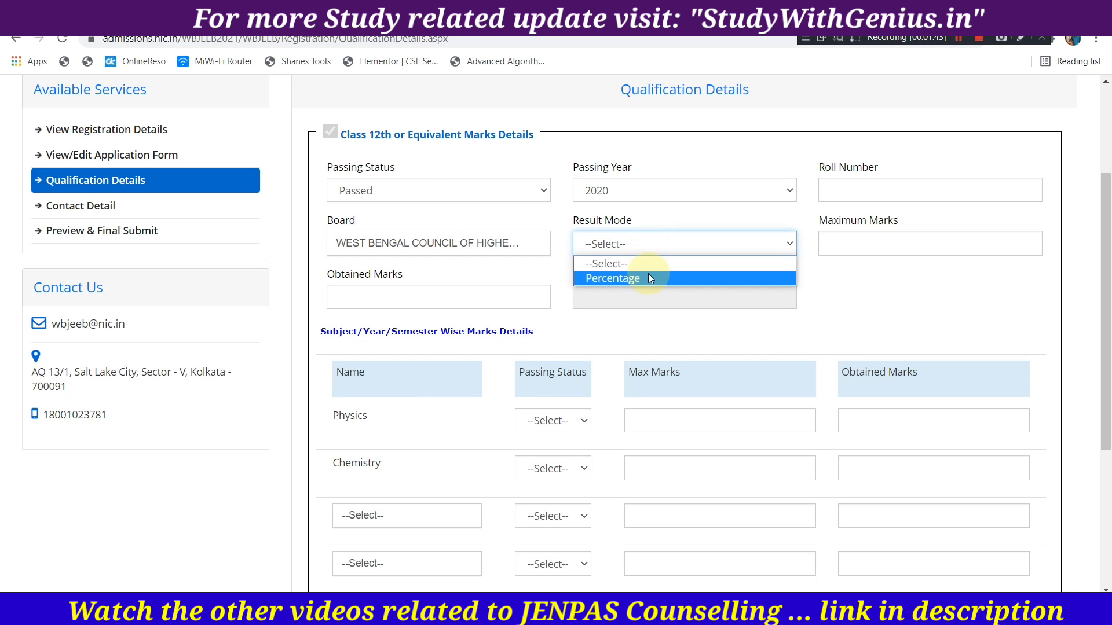
click(648, 277)
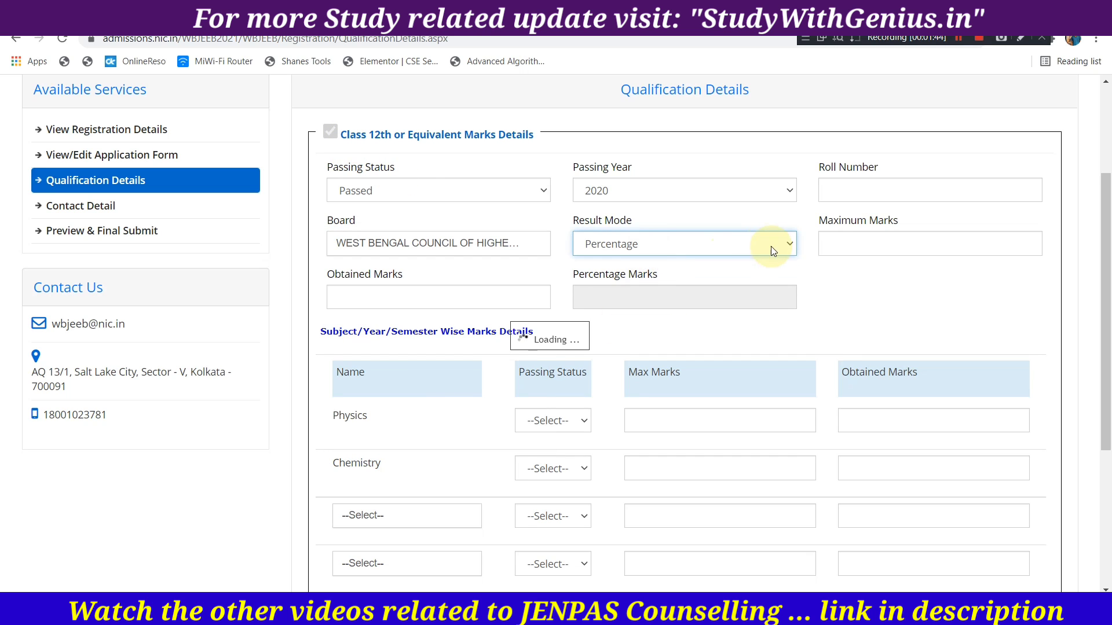
click(860, 243)
click(387, 301)
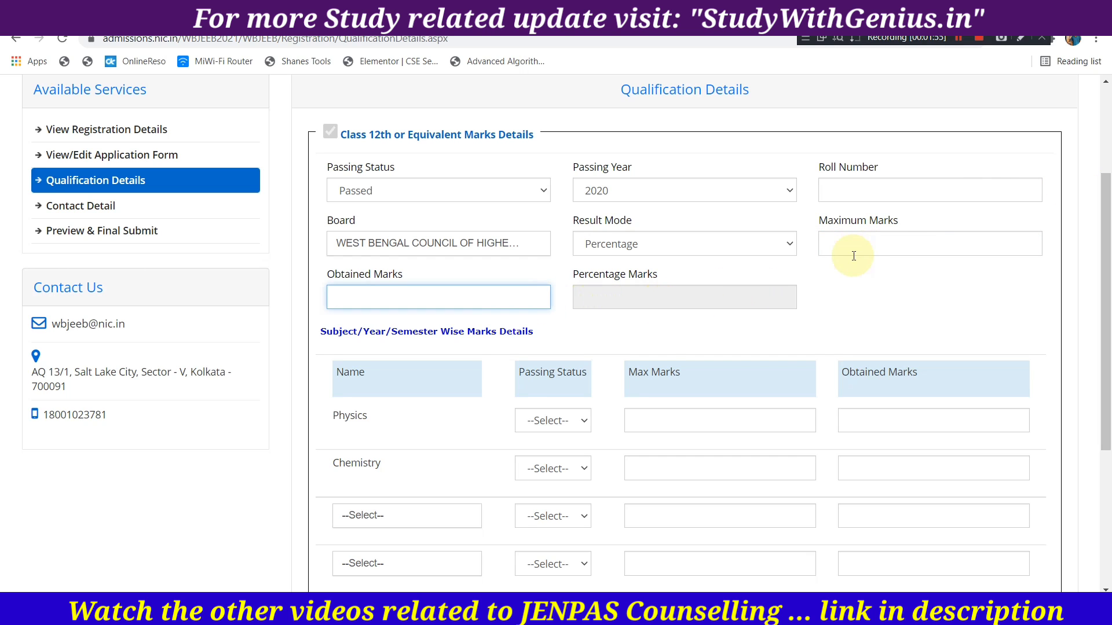
click(819, 303)
- Outline the Physics row, the Max Marks and Obtained Marks headings, Chemistry and the third subject field in red, and close the annotation tools
scroll(820, 304, down, 2)
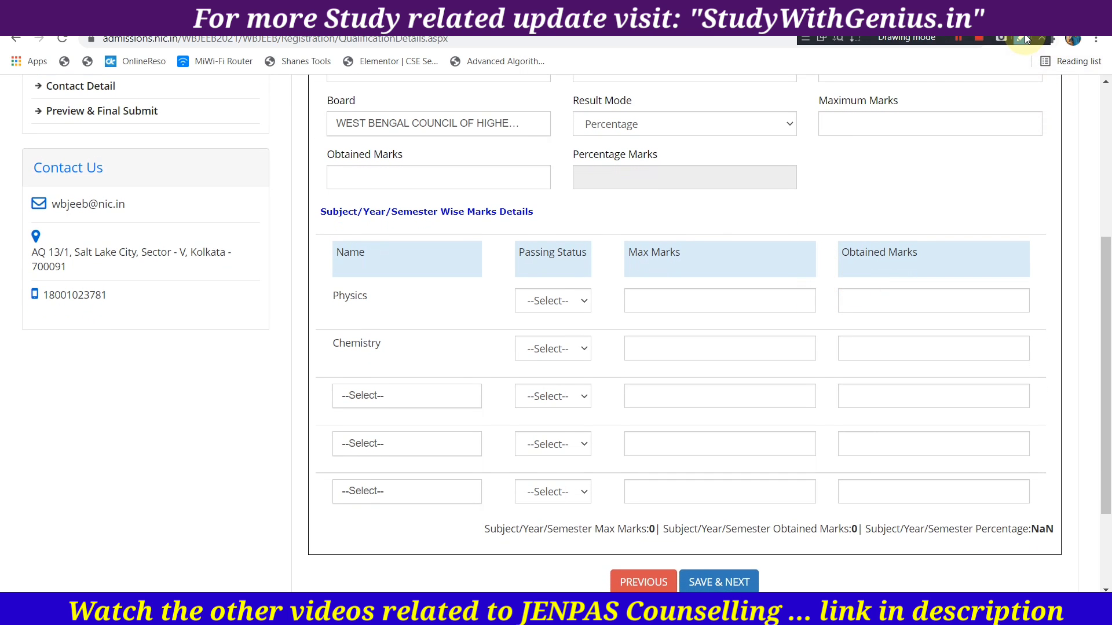
click(1024, 38)
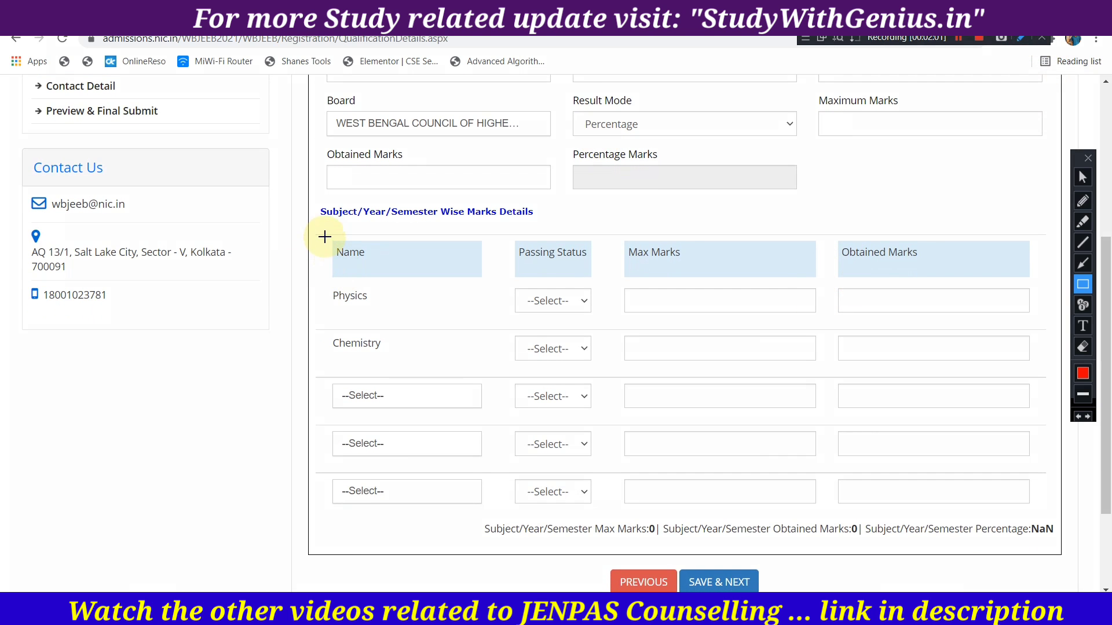
mouse_move(324, 236)
mouse_down()
mouse_move(590, 327)
mouse_move(839, 353)
mouse_move(831, 344)
mouse_move(924, 325)
mouse_move(1048, 328)
mouse_up()
mouse_move(617, 244)
mouse_down()
mouse_move(625, 286)
mouse_move(779, 292)
mouse_up()
drag(839, 236, 1015, 267)
drag(318, 323, 465, 380)
mouse_move(325, 376)
mouse_down()
mouse_move(417, 425)
mouse_move(480, 421)
mouse_up()
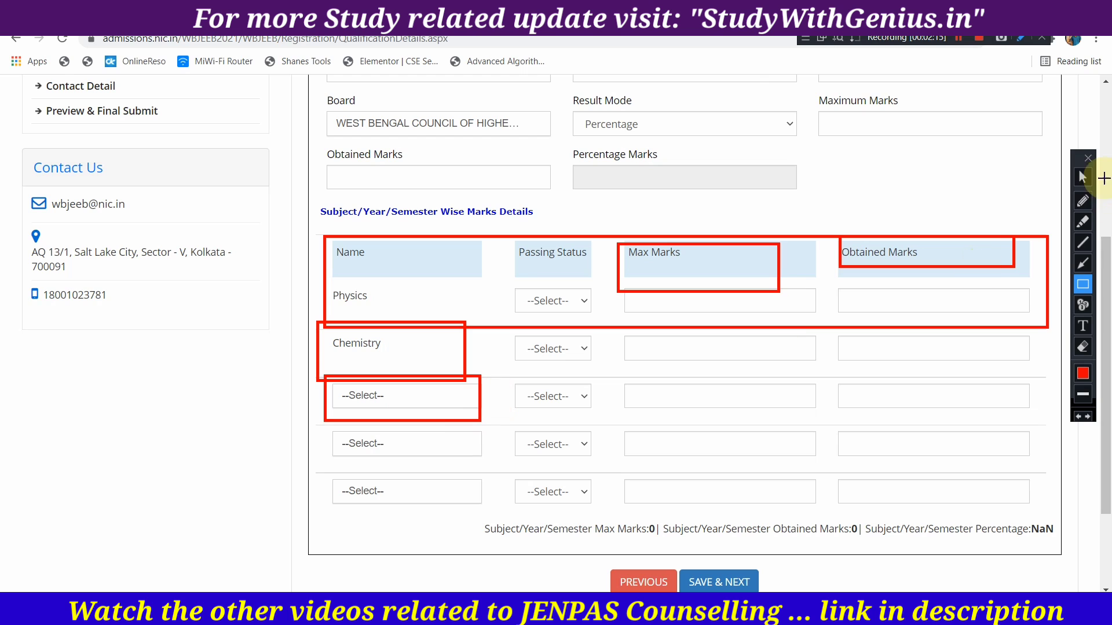
click(1089, 161)
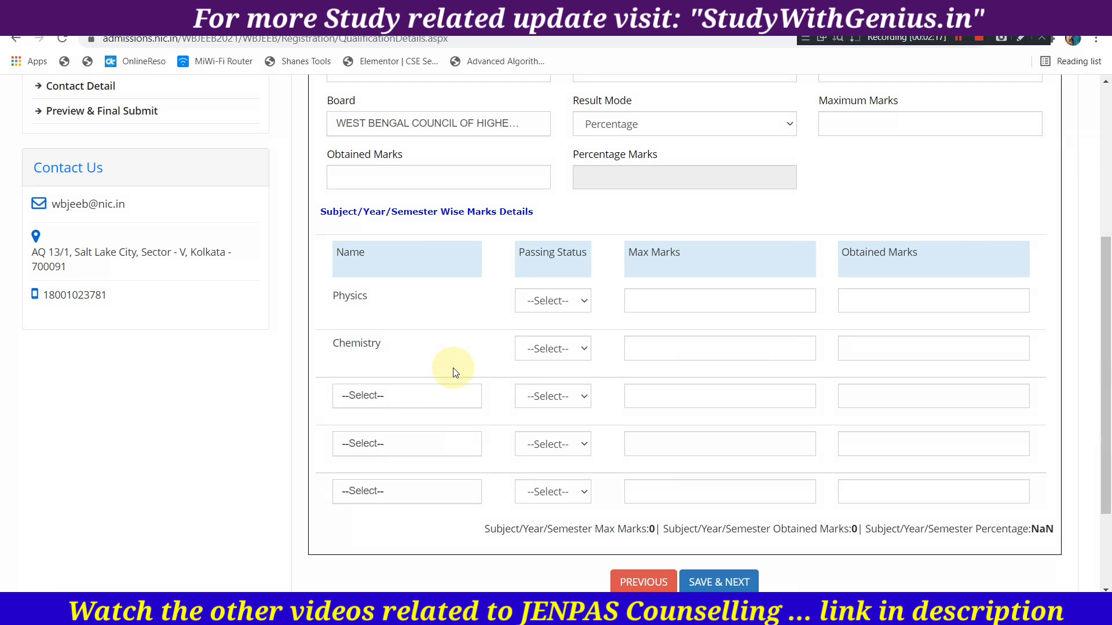
- Choose English as the third subject and Biology as the fifth subject in the Class 12th marks table
click(389, 397)
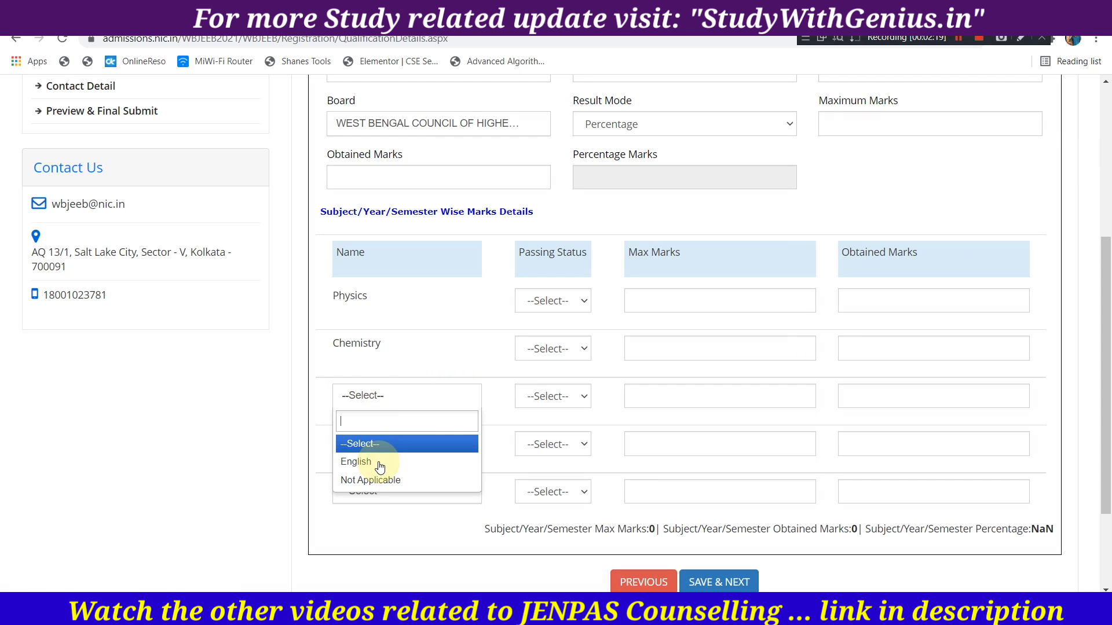
click(498, 428)
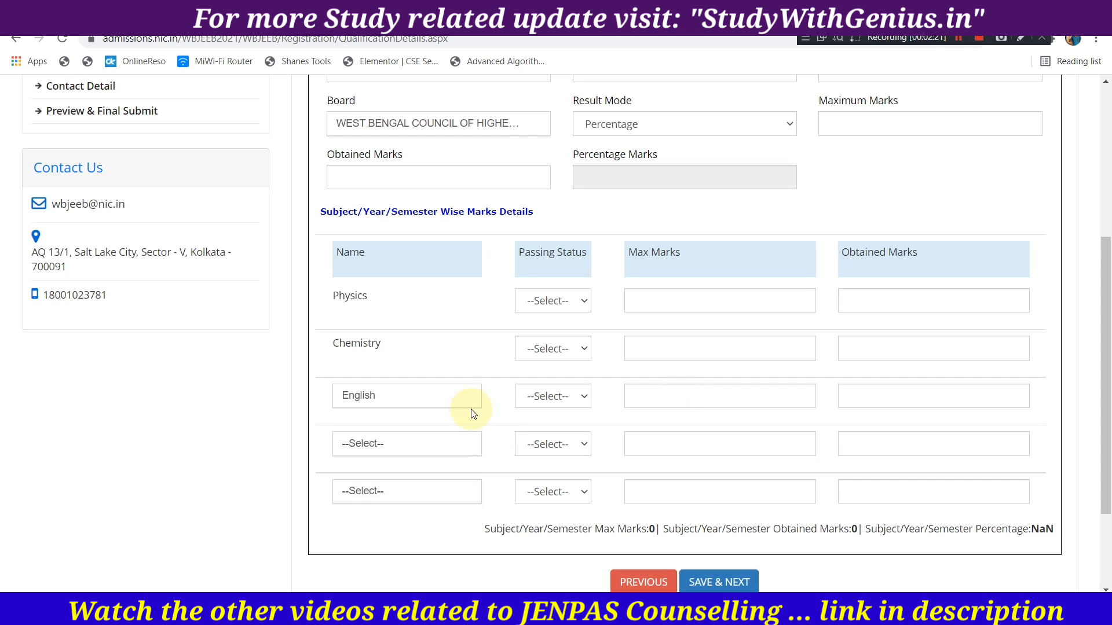
scroll(392, 434, down, 1)
click(396, 400)
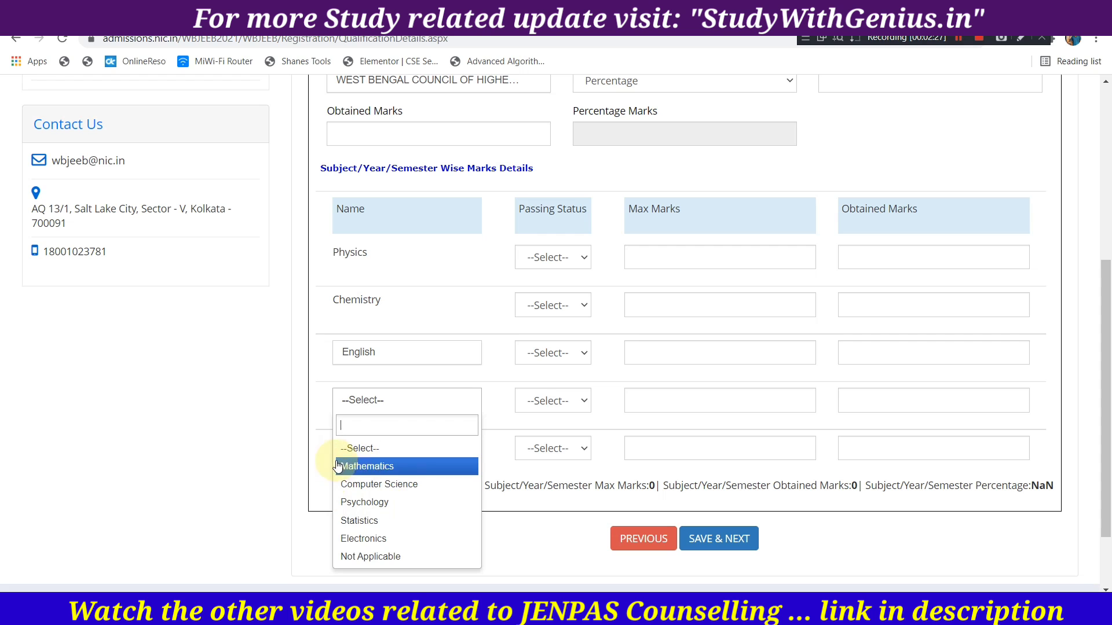
click(313, 459)
click(377, 453)
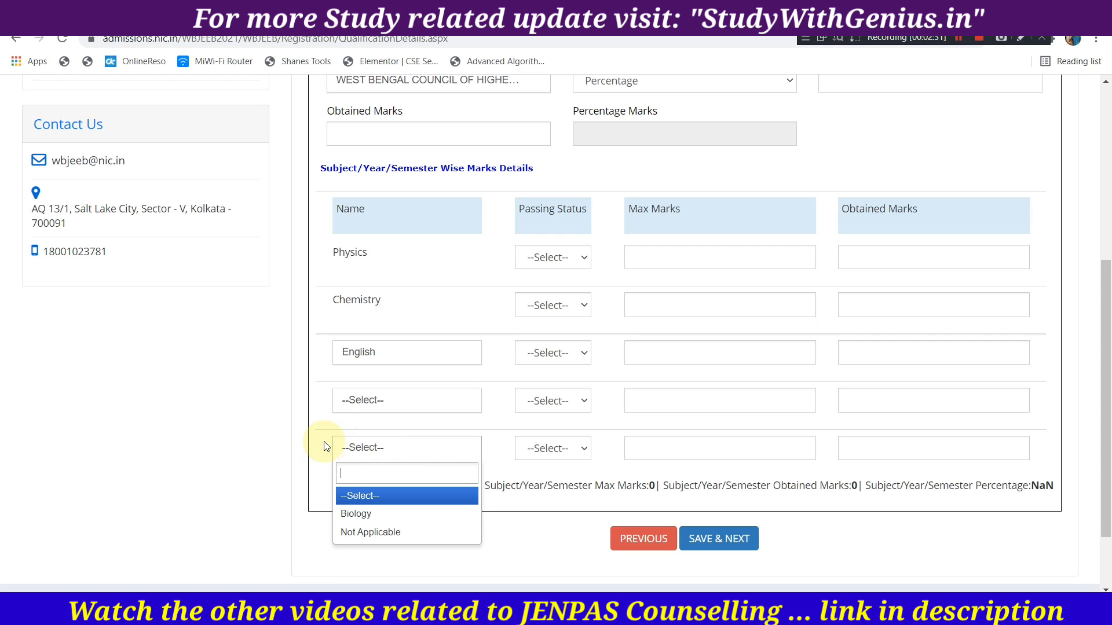
click(349, 513)
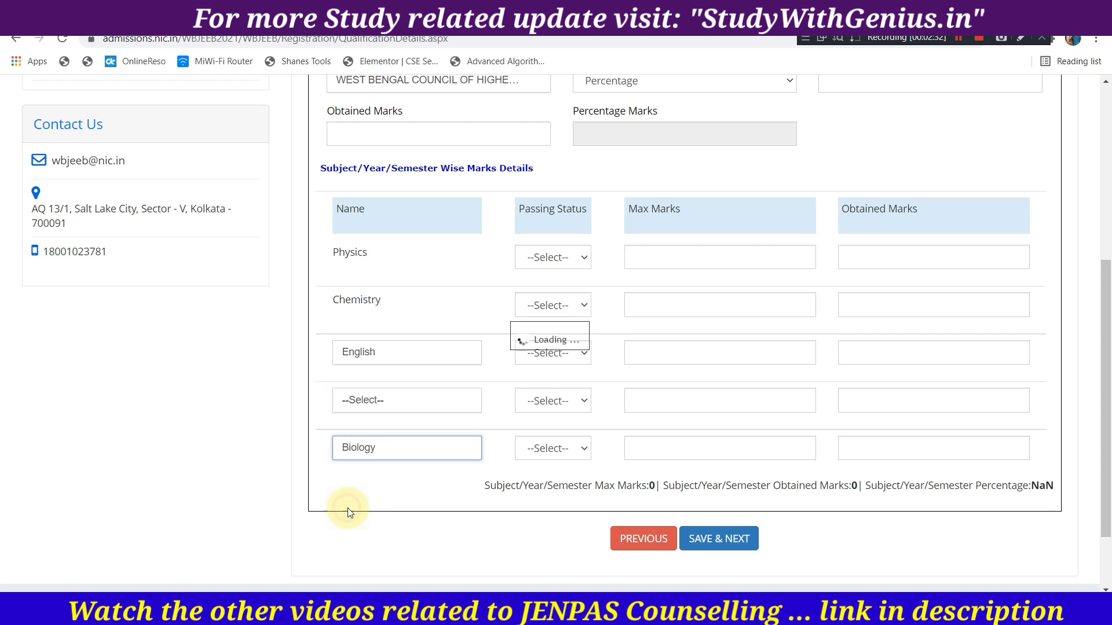
- Choose Mathematics as the fourth subject, and change it to Computer Science
click(374, 403)
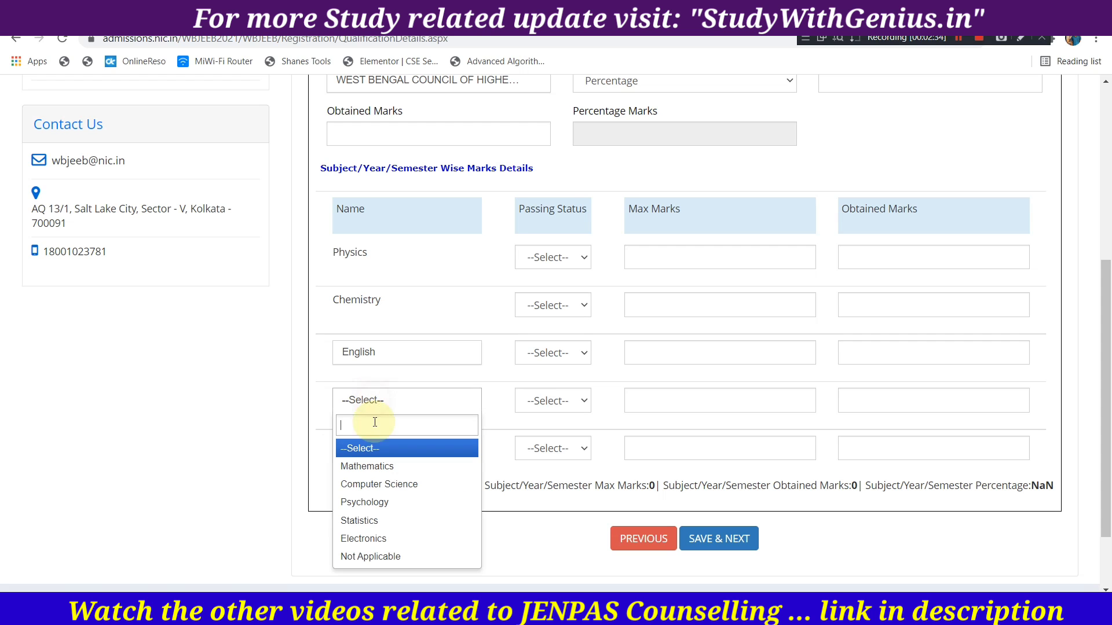
click(369, 471)
click(414, 411)
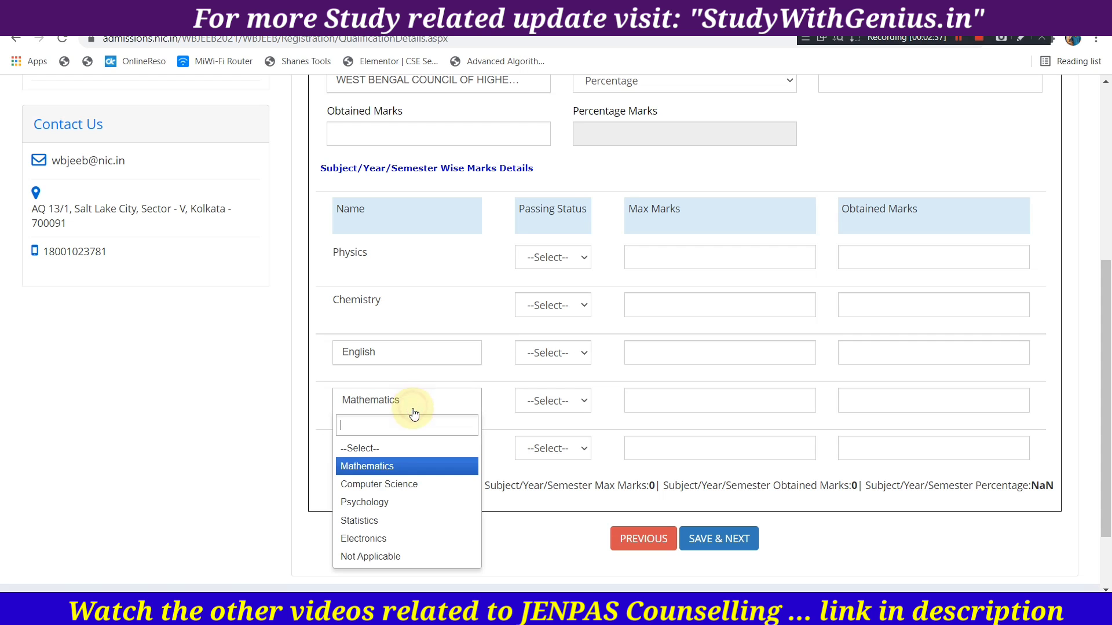
click(387, 487)
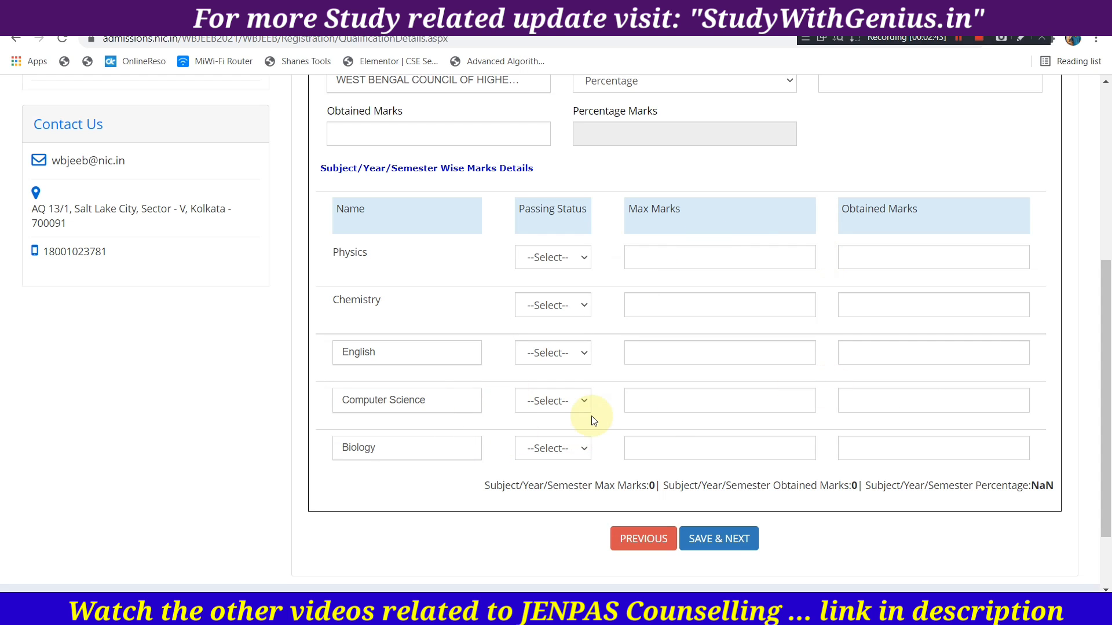
- Save the completed Class 12th qualification and subject marks details, and confirm the save to continue to the contact details
scroll(637, 463, down, 1)
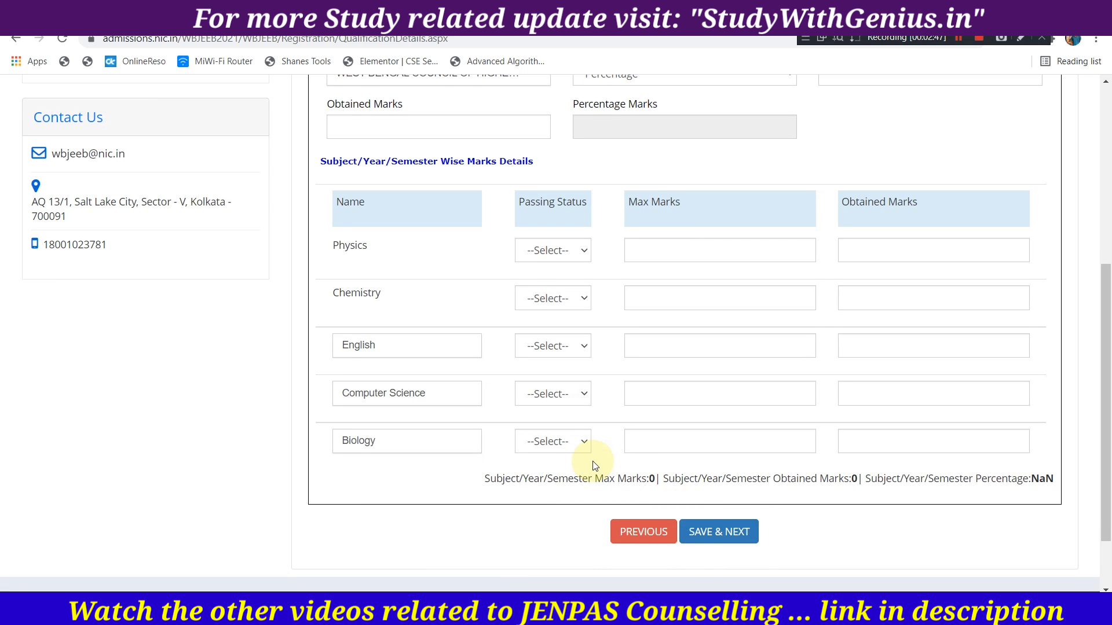
scroll(595, 466, up, 3)
scroll(596, 466, down, 1)
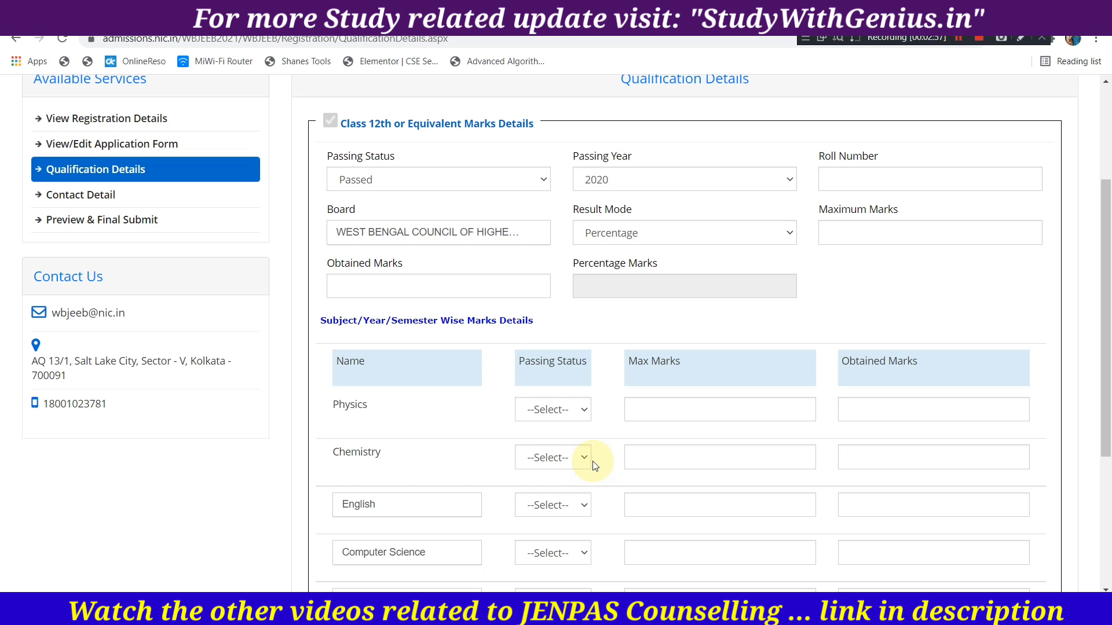
click(958, 37)
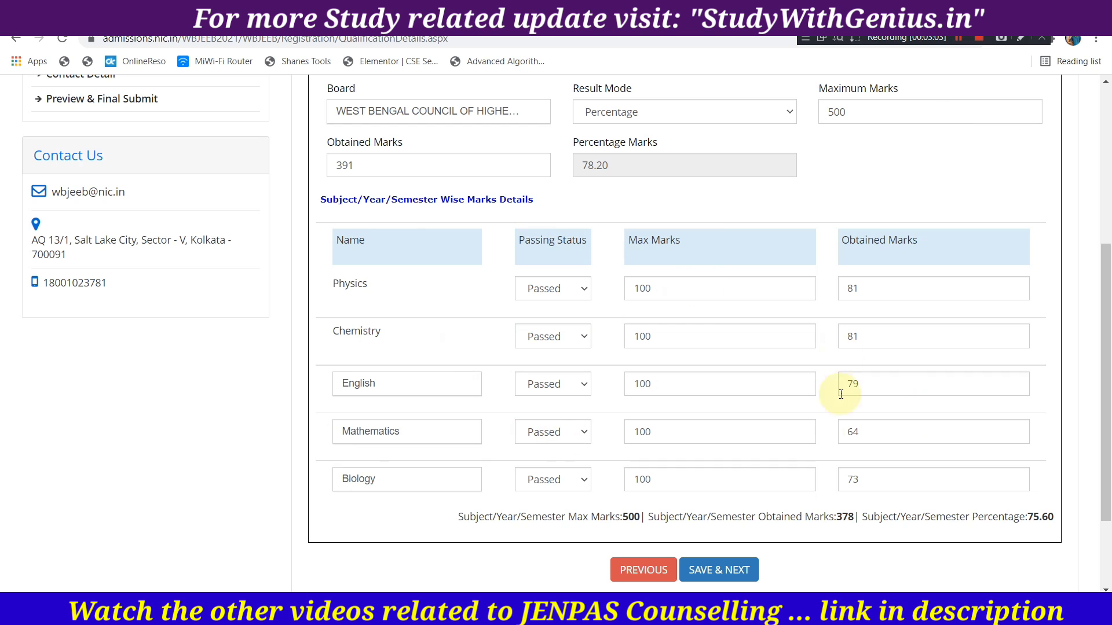
click(715, 577)
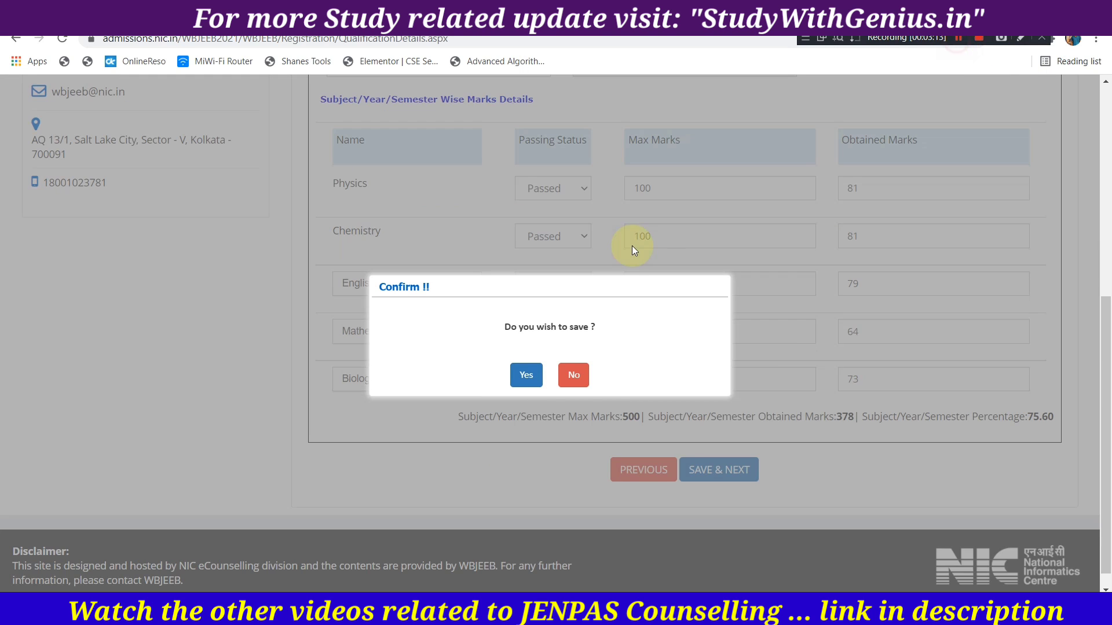
click(525, 376)
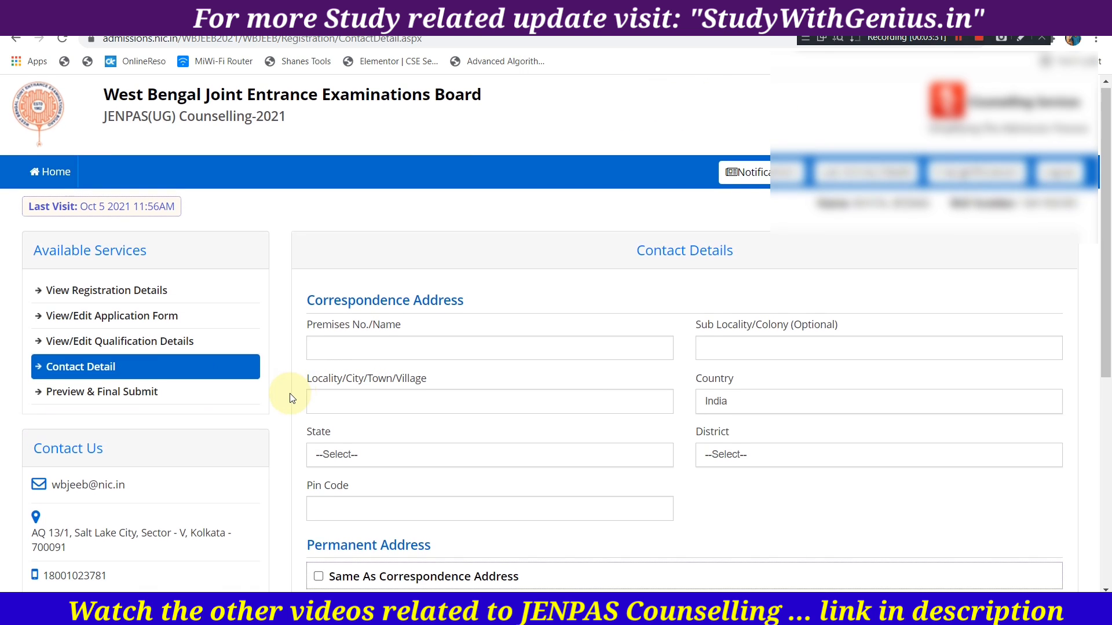
- Outline the correspondence address fields Premises, Sub Locality, Locality, State, Pin Code and District in red, and close the annotation tools
scroll(293, 398, down, 1)
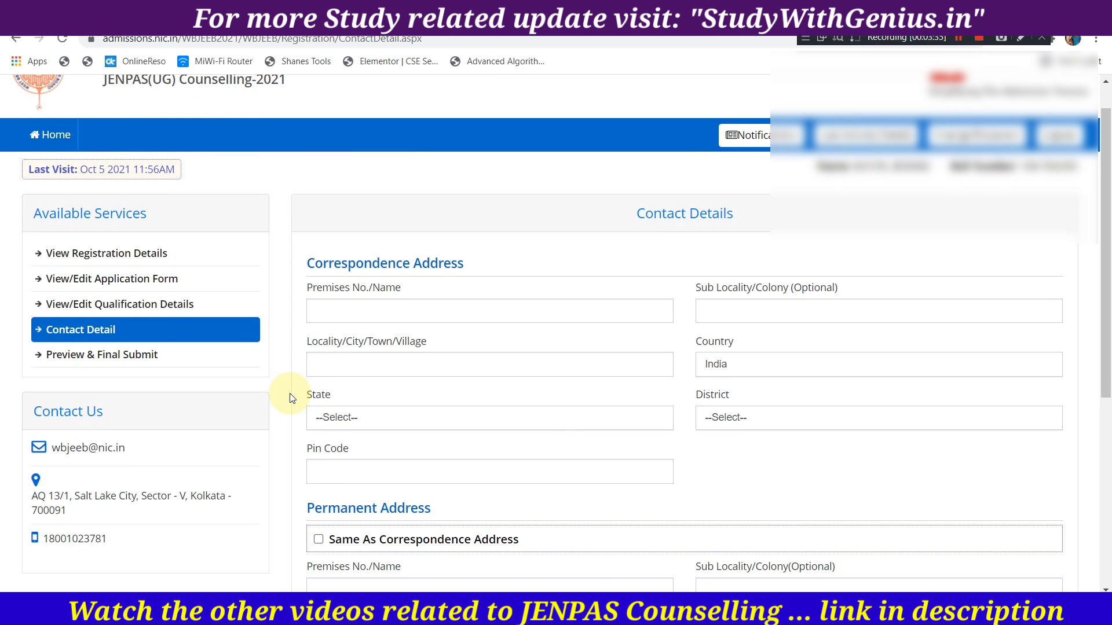
scroll(292, 399, down, 2)
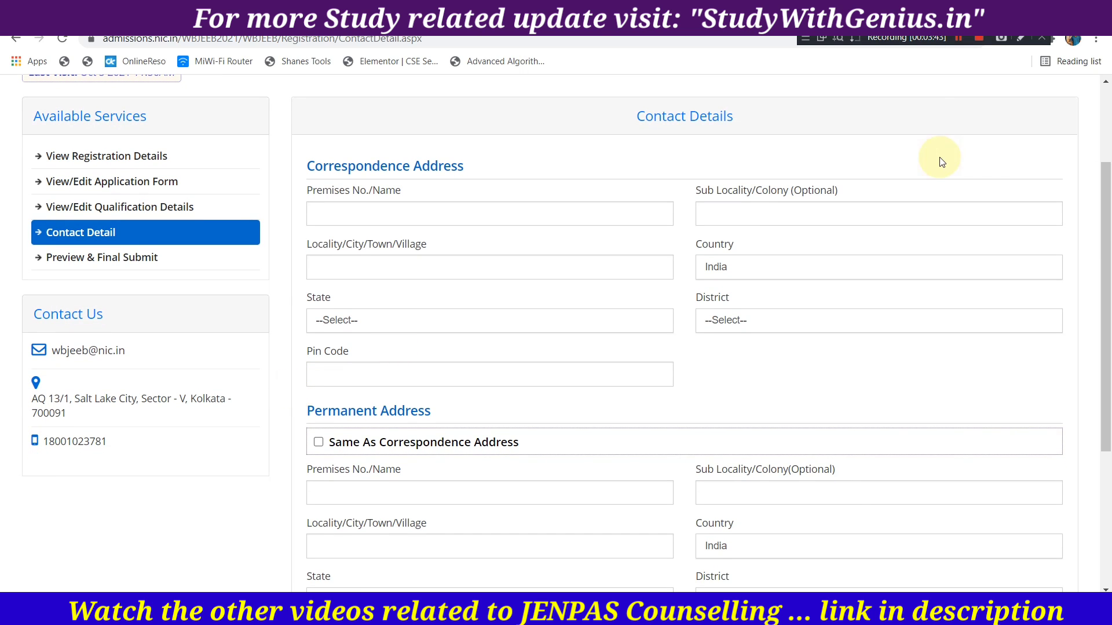
click(1020, 38)
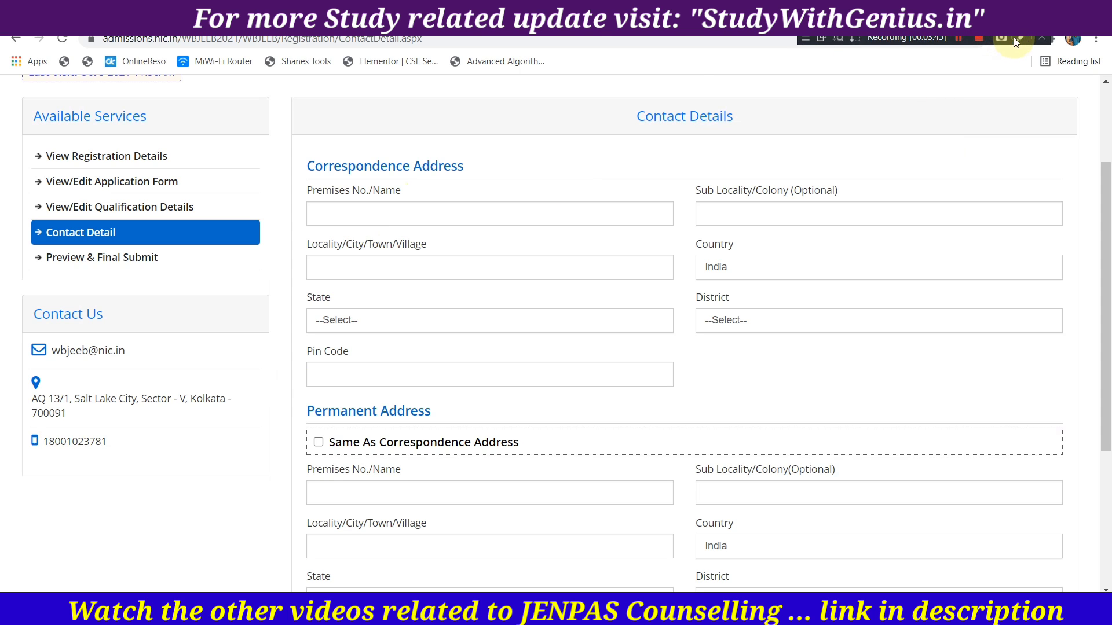
mouse_move(299, 181)
mouse_down()
mouse_move(316, 249)
mouse_move(612, 240)
mouse_up()
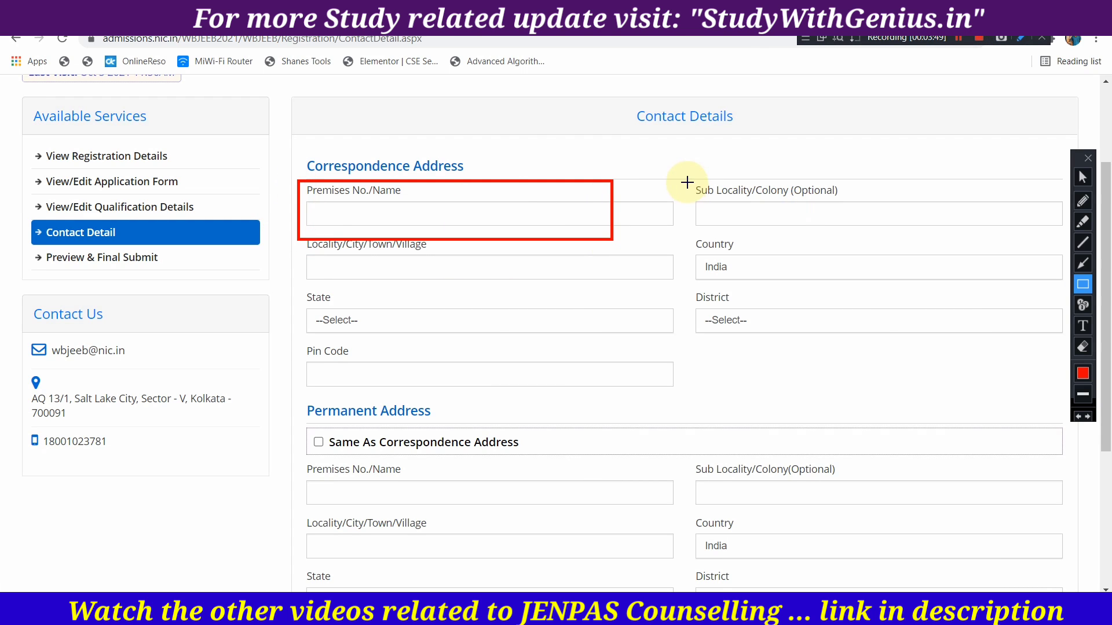
drag(689, 180, 906, 232)
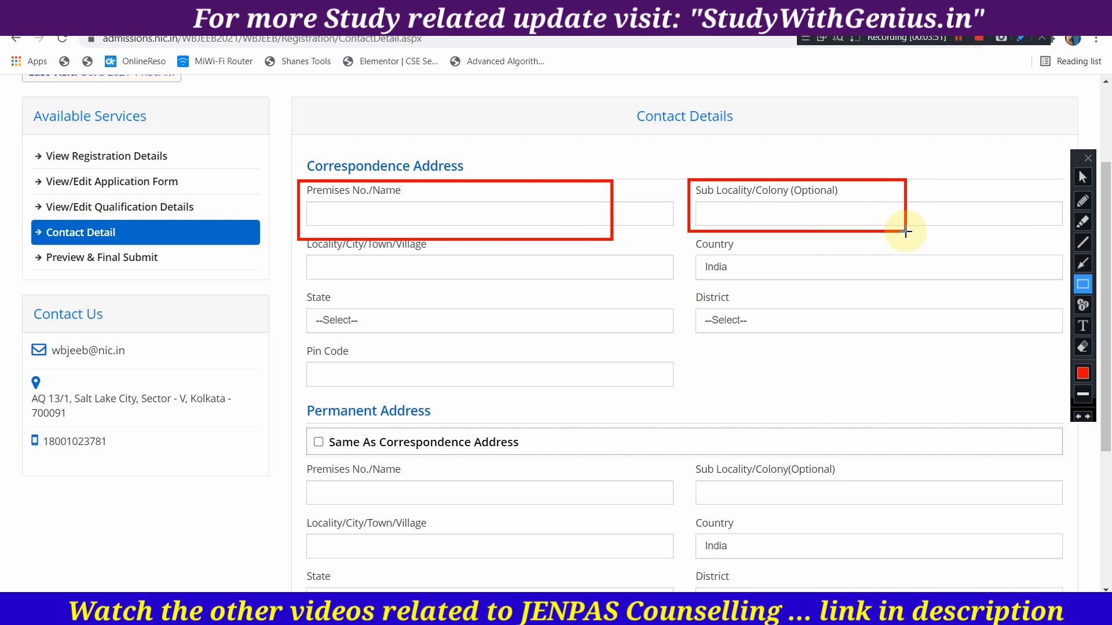
mouse_move(301, 232)
mouse_down()
mouse_move(304, 286)
mouse_move(528, 288)
mouse_up()
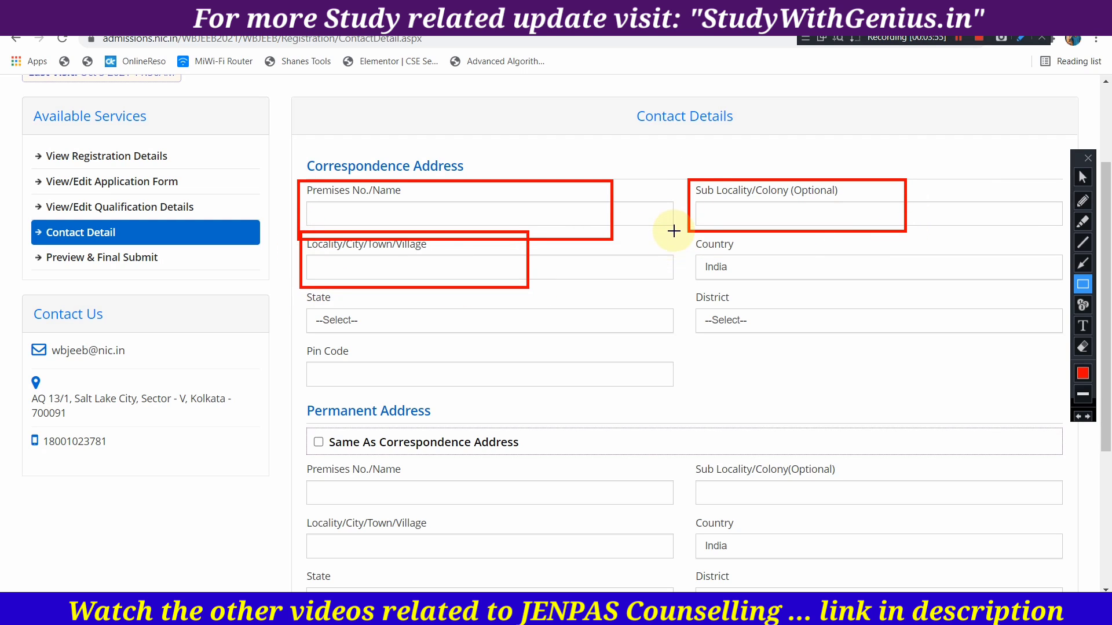
mouse_move(299, 284)
mouse_down()
mouse_move(298, 347)
mouse_move(575, 342)
mouse_up()
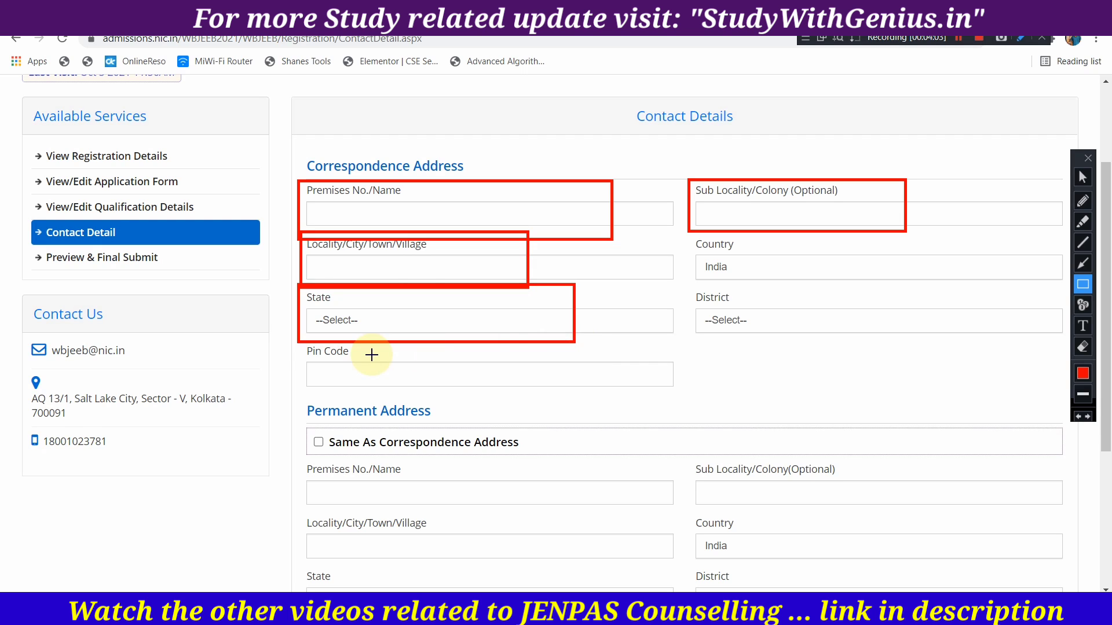
drag(297, 342, 589, 413)
mouse_move(688, 286)
mouse_down()
mouse_move(698, 346)
mouse_move(837, 341)
mouse_up()
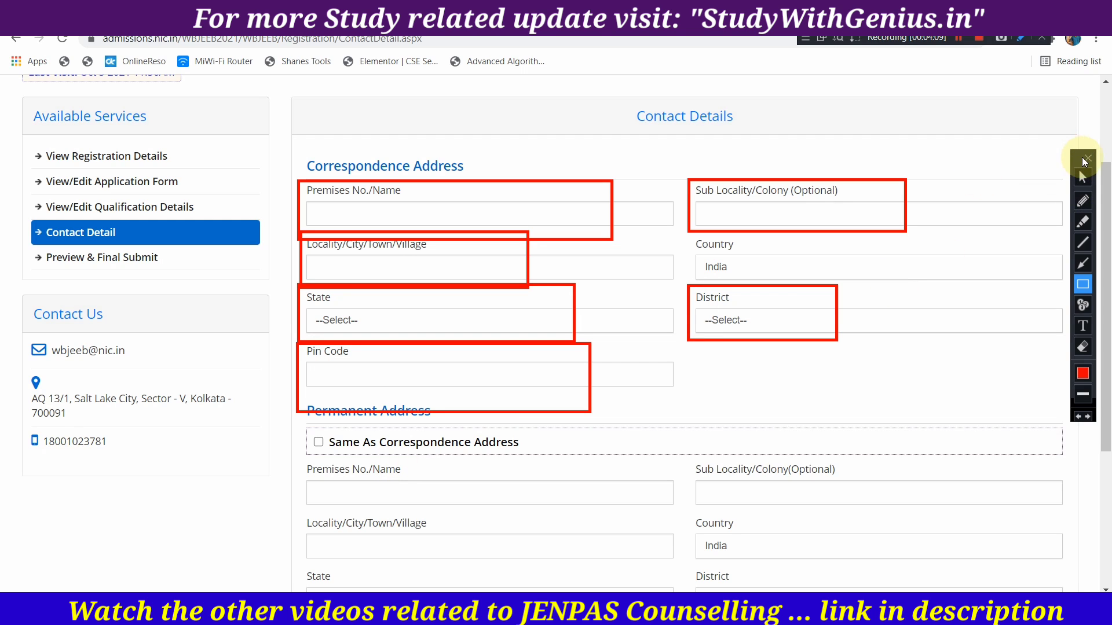
click(1087, 161)
- Try to set the permanent address as the same as the blank correspondence address, and check the rest of the contact form
scroll(521, 323, down, 1)
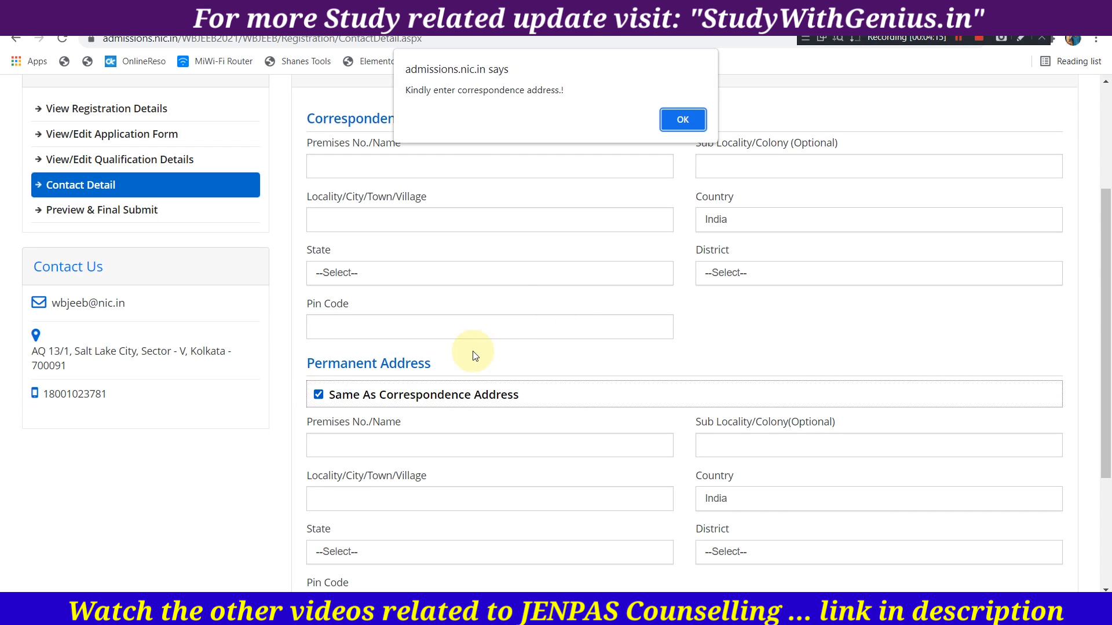
click(684, 108)
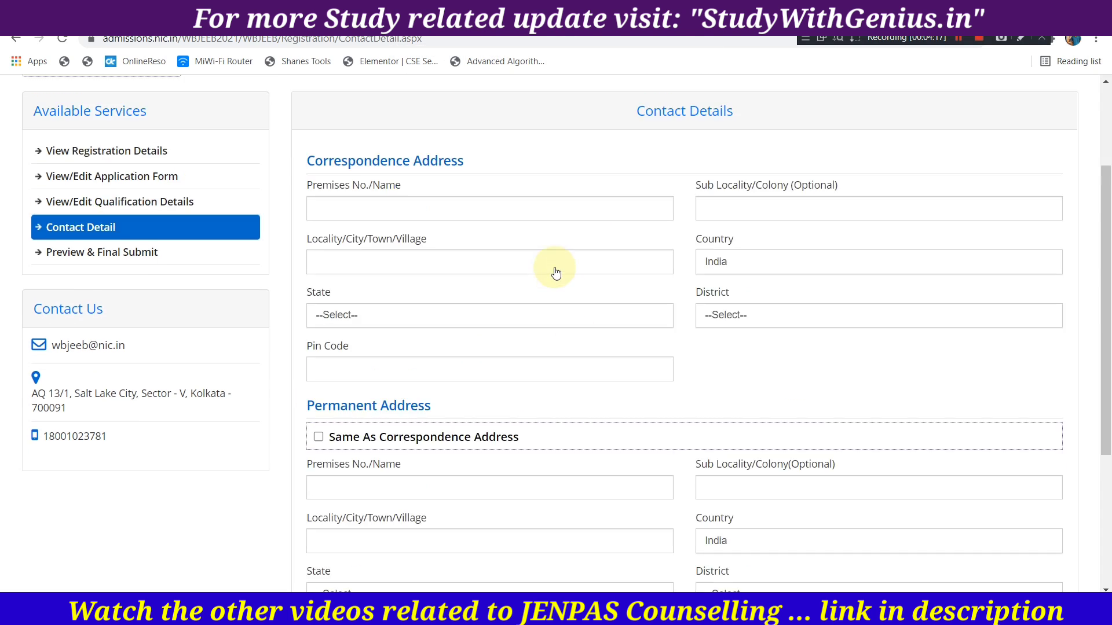
scroll(447, 422, down, 3)
scroll(446, 422, down, 2)
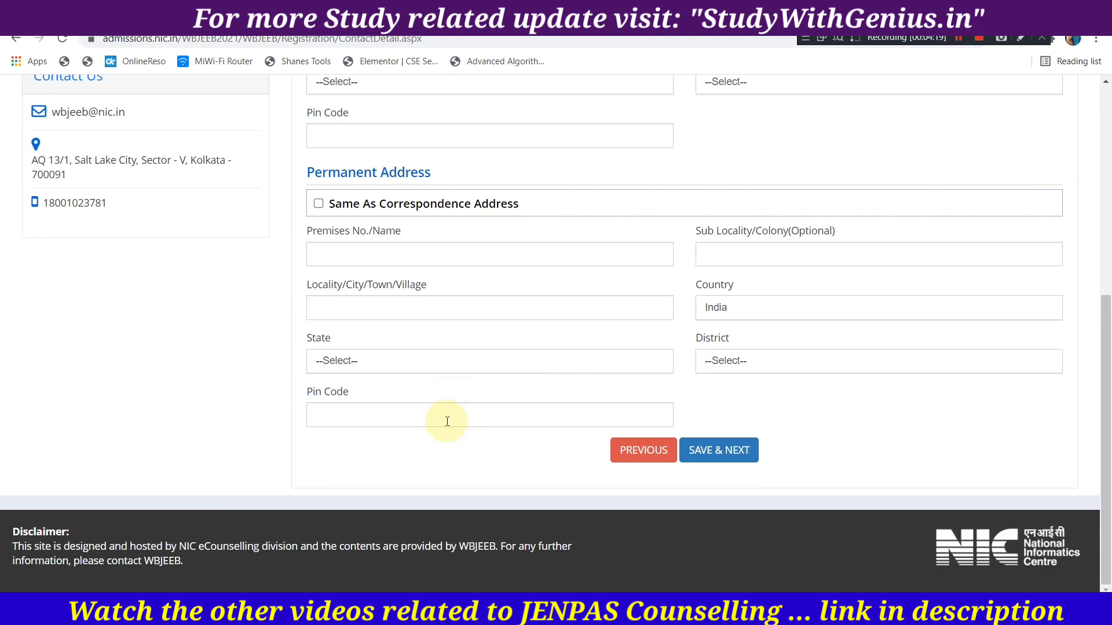
scroll(526, 372, up, 2)
click(718, 537)
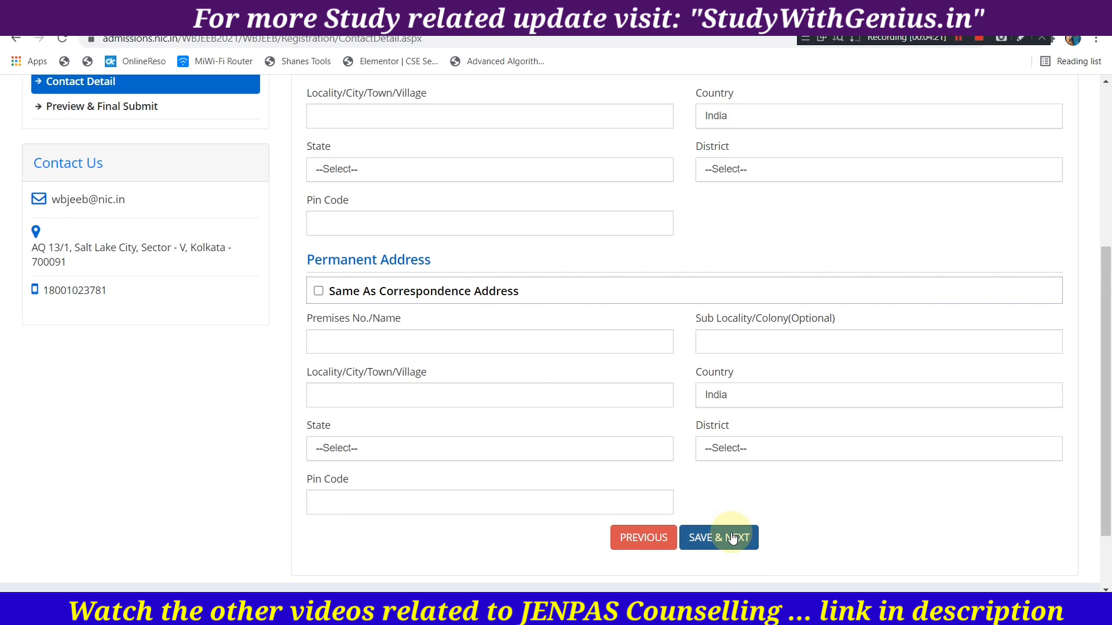
- Mark the permanent address as the same as the correspondence address, then save the contact details and confirm
scroll(613, 442, up, 2)
scroll(637, 442, up, 3)
scroll(658, 440, down, 2)
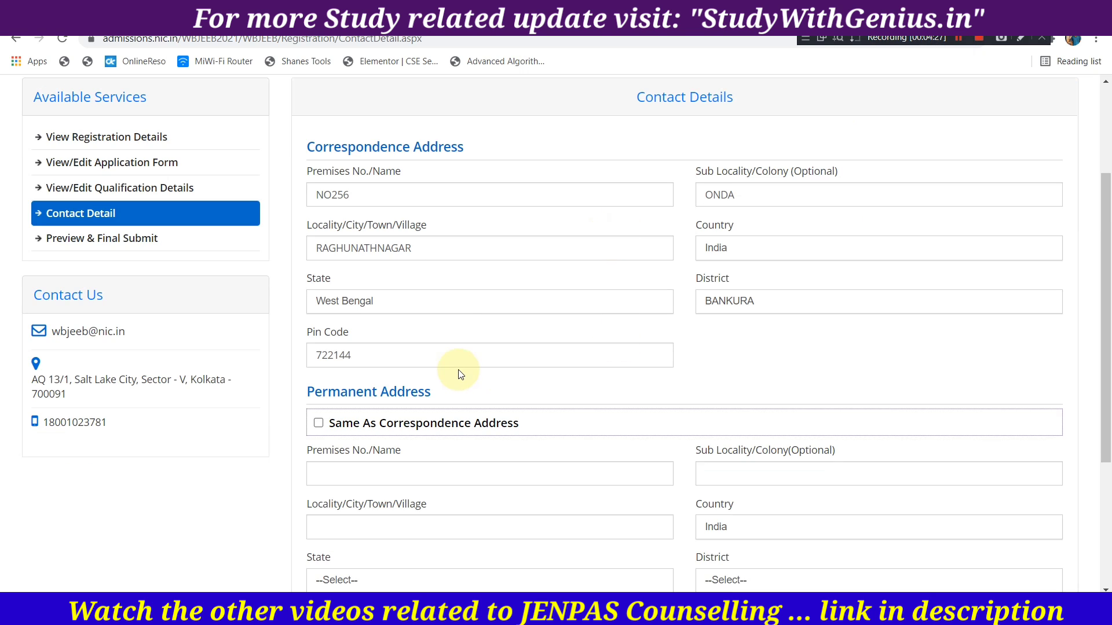
click(318, 424)
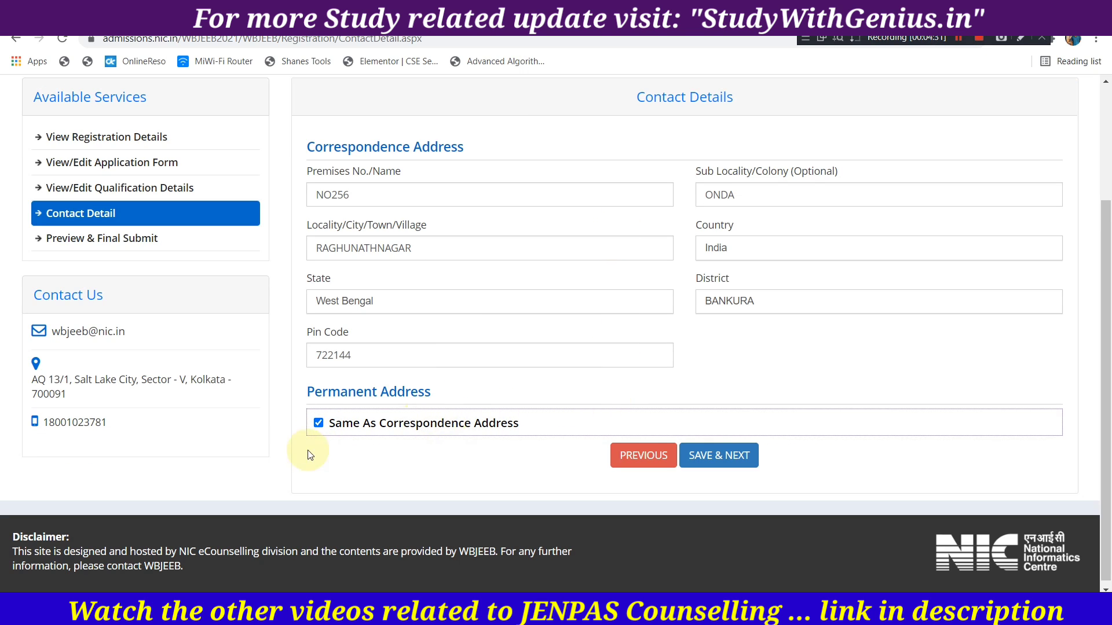
click(733, 461)
click(526, 375)
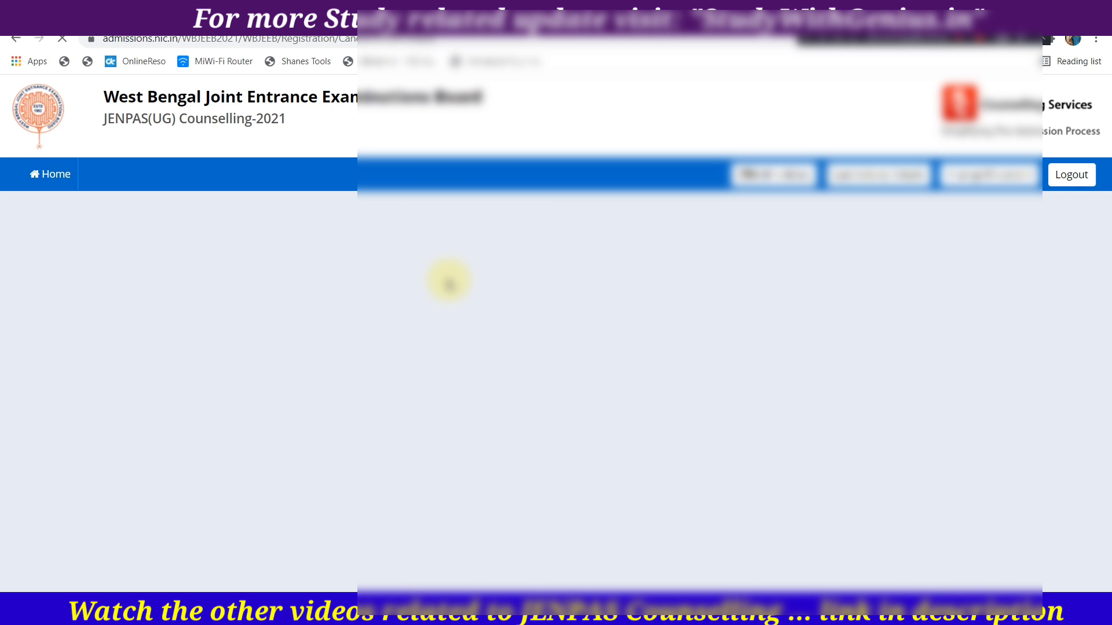
- Review the personal, qualification, contact and bank details in the application preview, and accept the declaration
scroll(516, 388, down, 5)
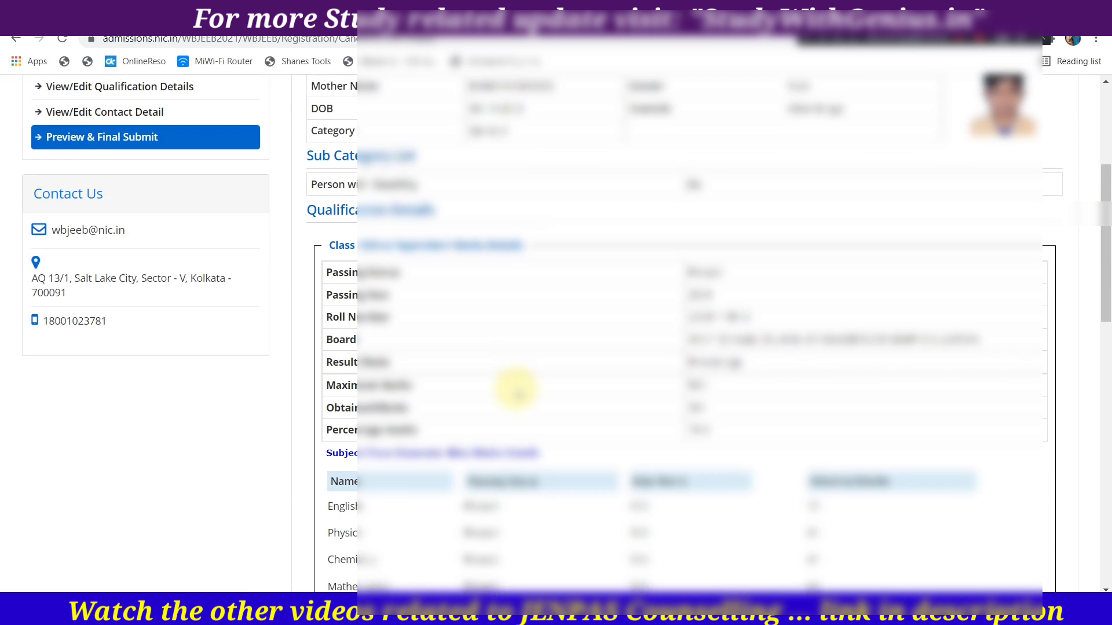
scroll(516, 392, down, 10)
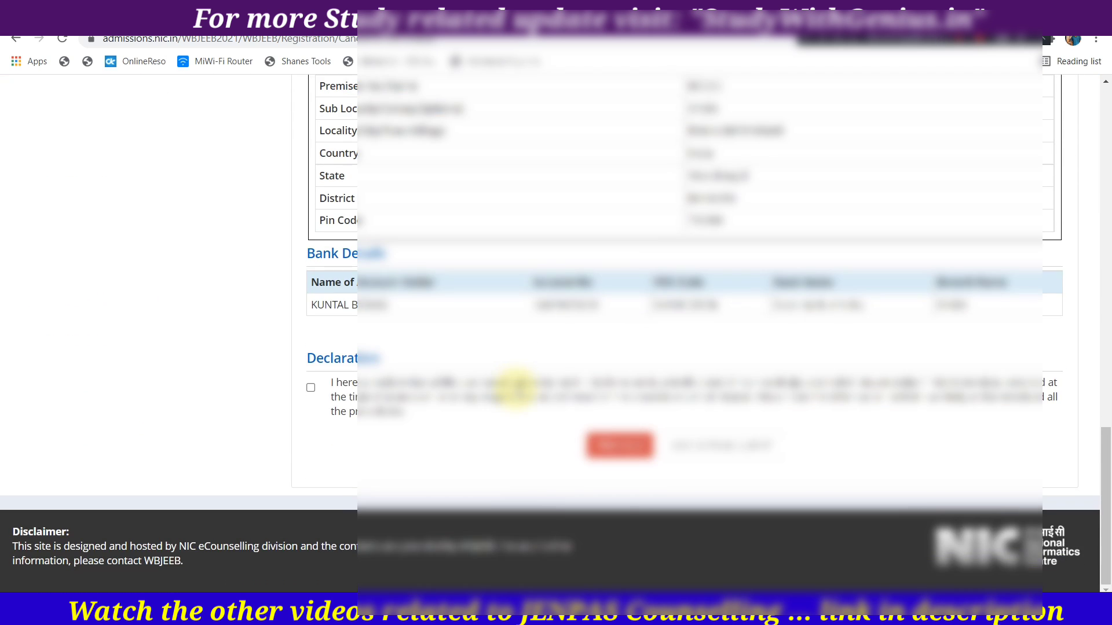
scroll(516, 389, up, 15)
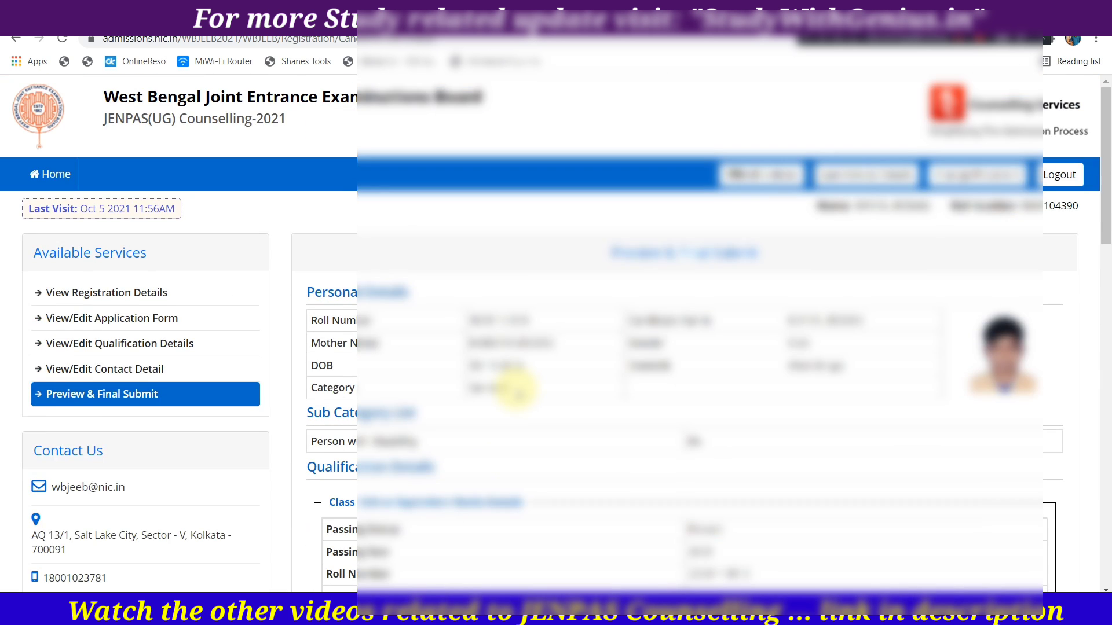
scroll(516, 389, down, 9)
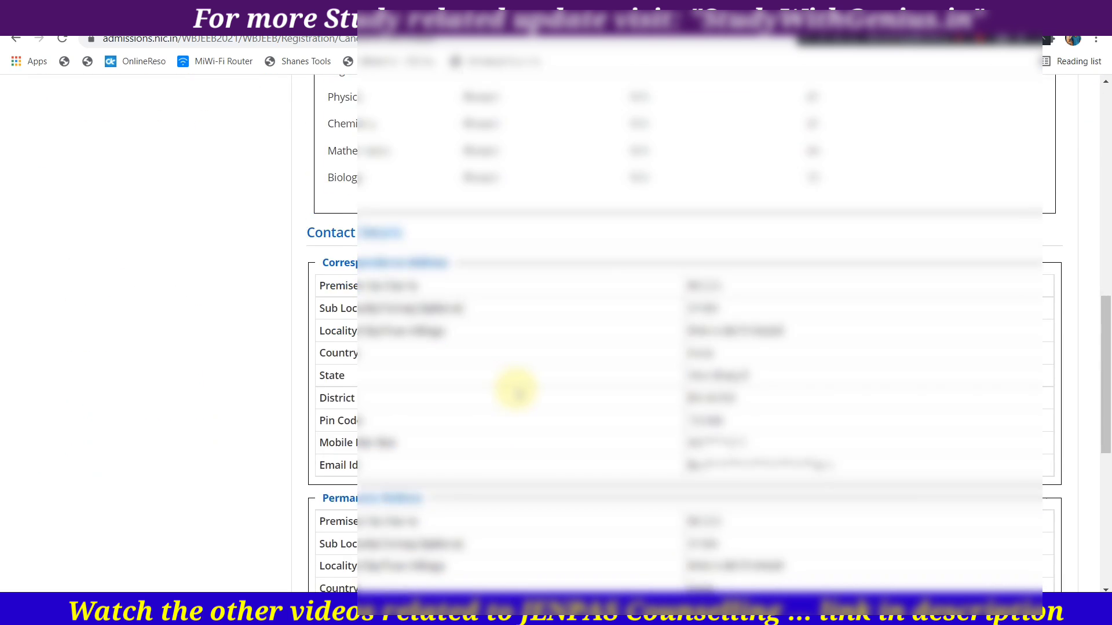
scroll(516, 389, down, 5)
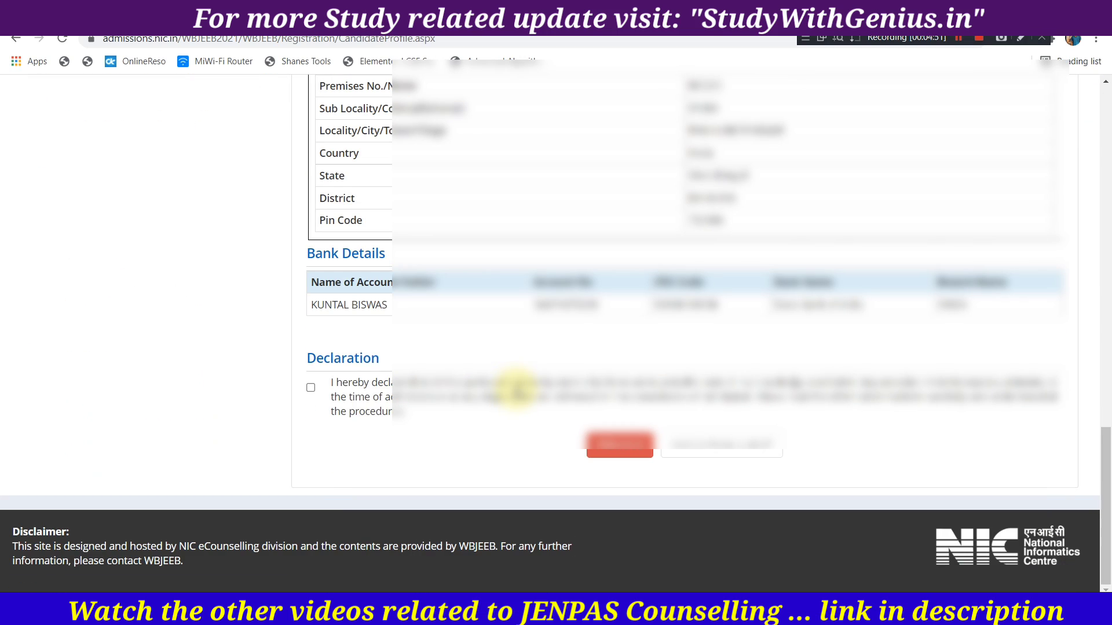
click(311, 388)
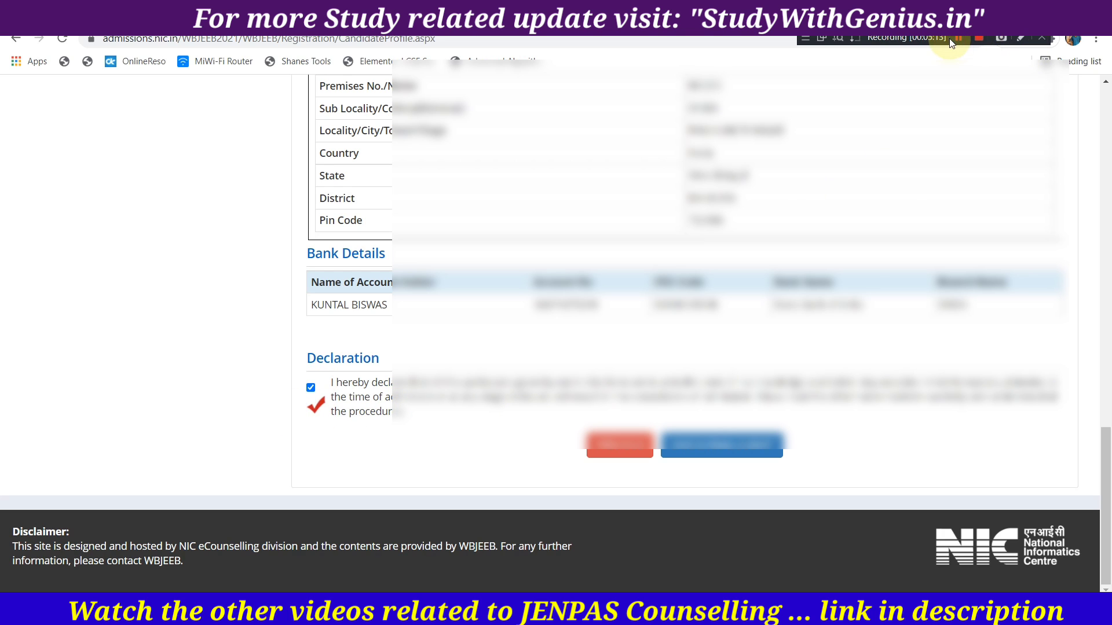
scroll(874, 280, up, 1)
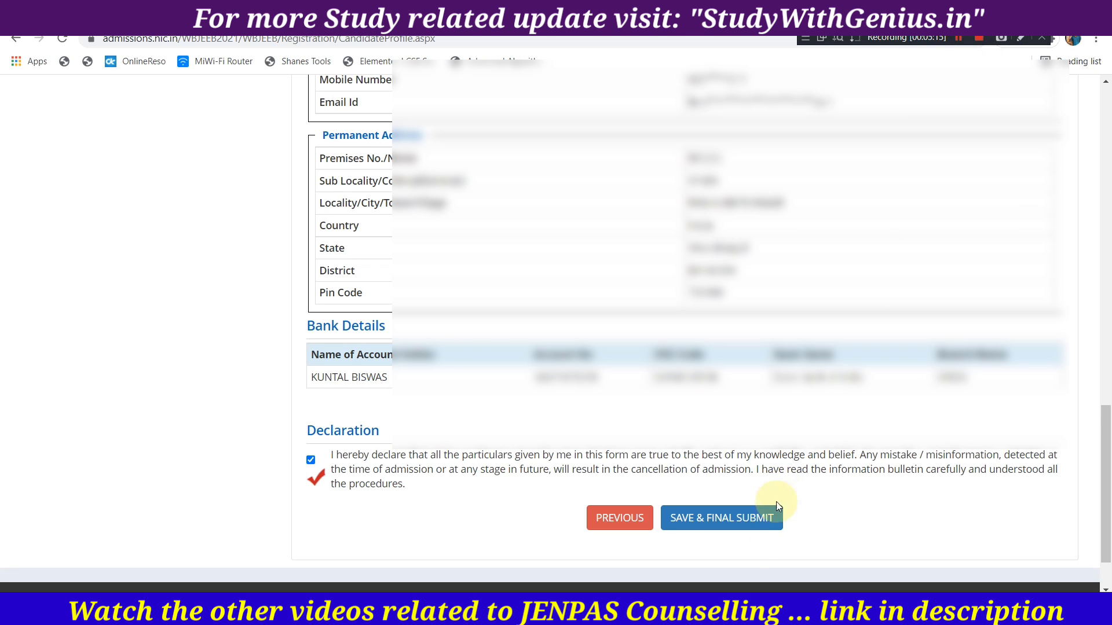
- Save and finally submit the application, and confirm the final submission
click(734, 526)
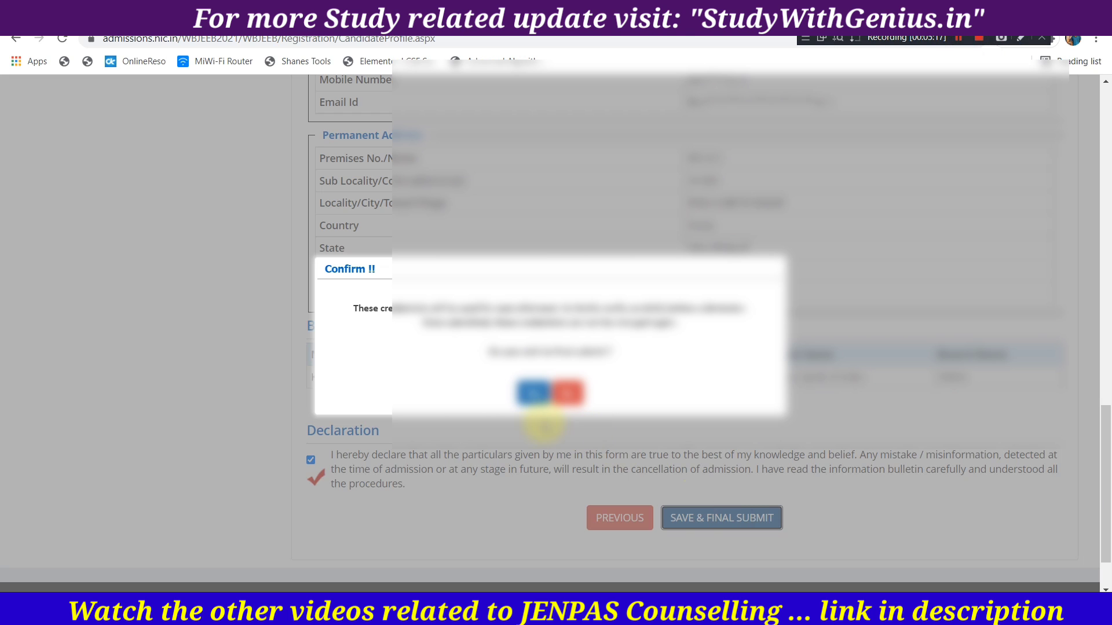
click(531, 393)
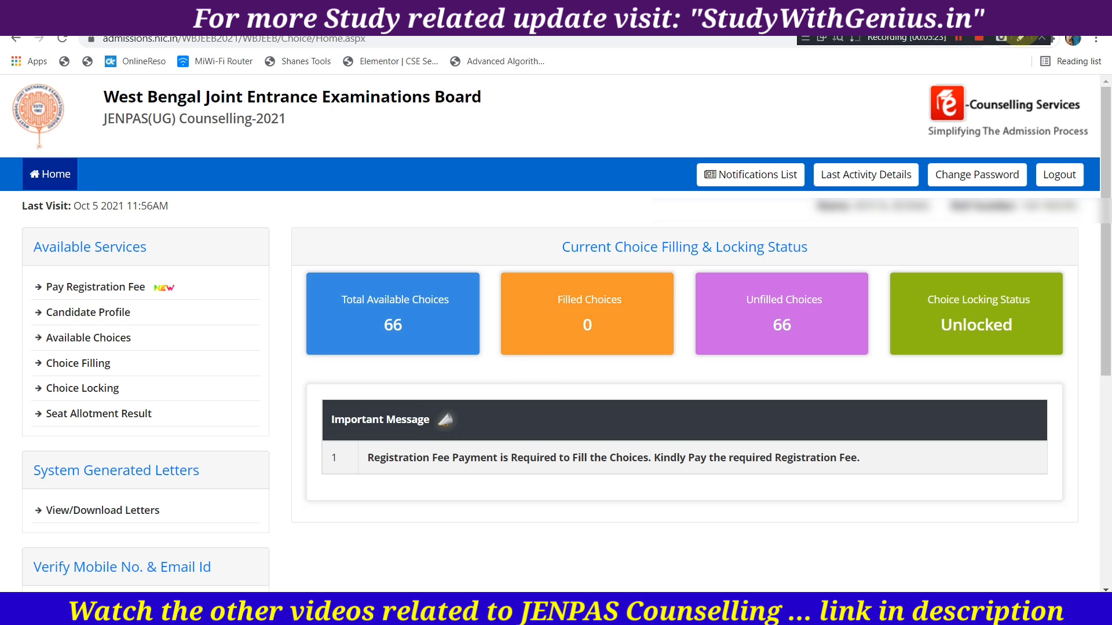
- Outline the Total Available Choices tile with two nested red rectangles, and close the annotation tools
click(1021, 37)
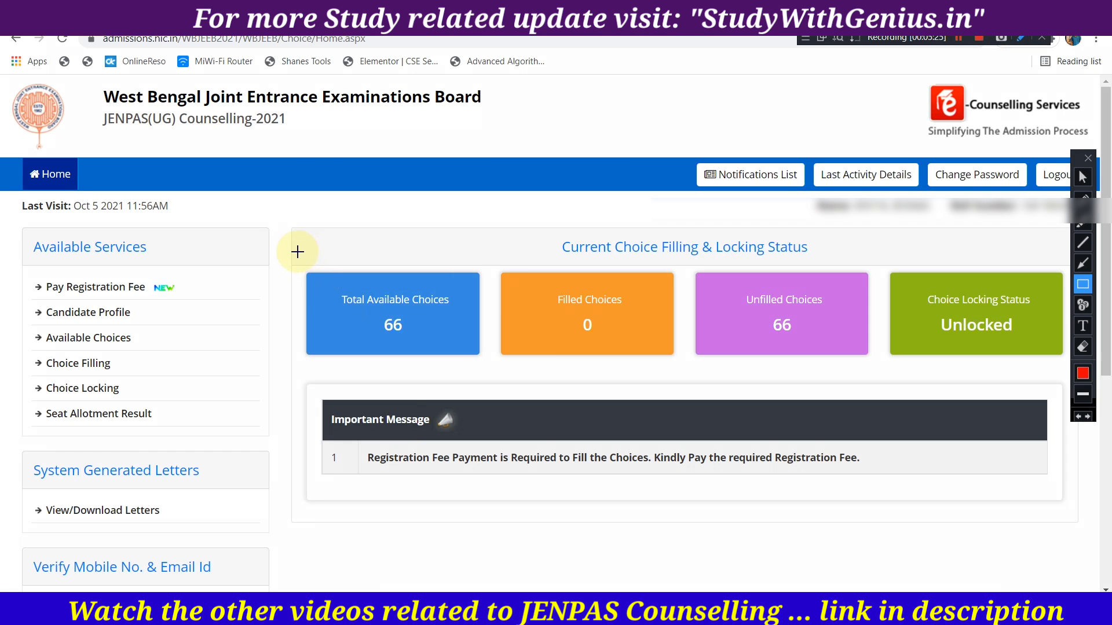
mouse_move(294, 248)
mouse_down()
mouse_move(440, 390)
mouse_move(513, 378)
mouse_move(501, 380)
mouse_up()
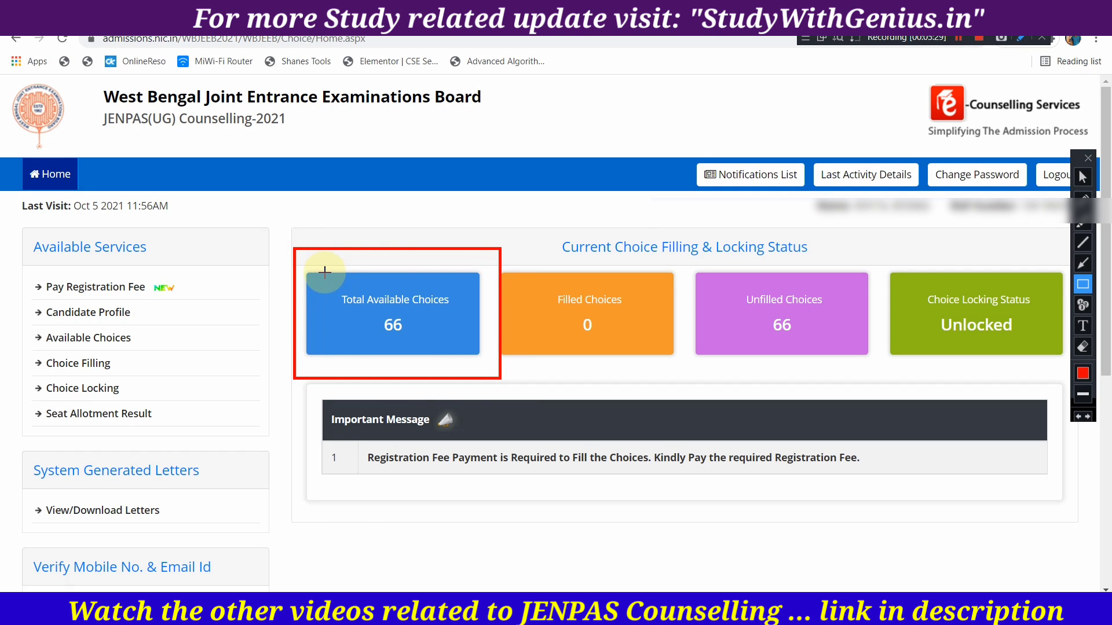
mouse_move(314, 260)
mouse_down()
mouse_move(335, 377)
mouse_move(487, 379)
mouse_move(471, 367)
mouse_up()
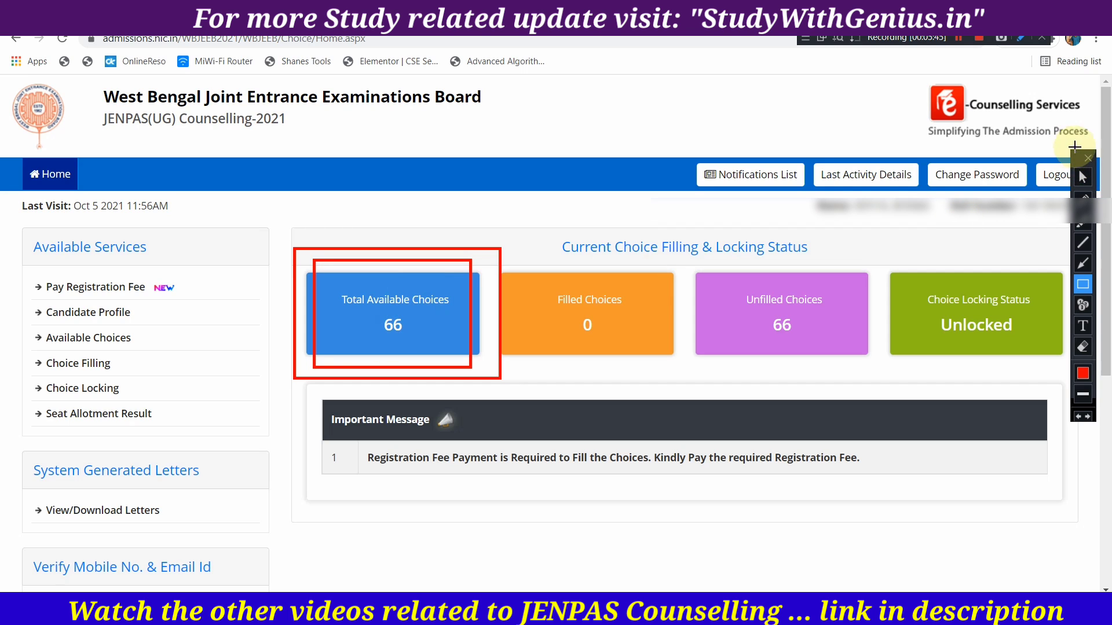
click(1089, 159)
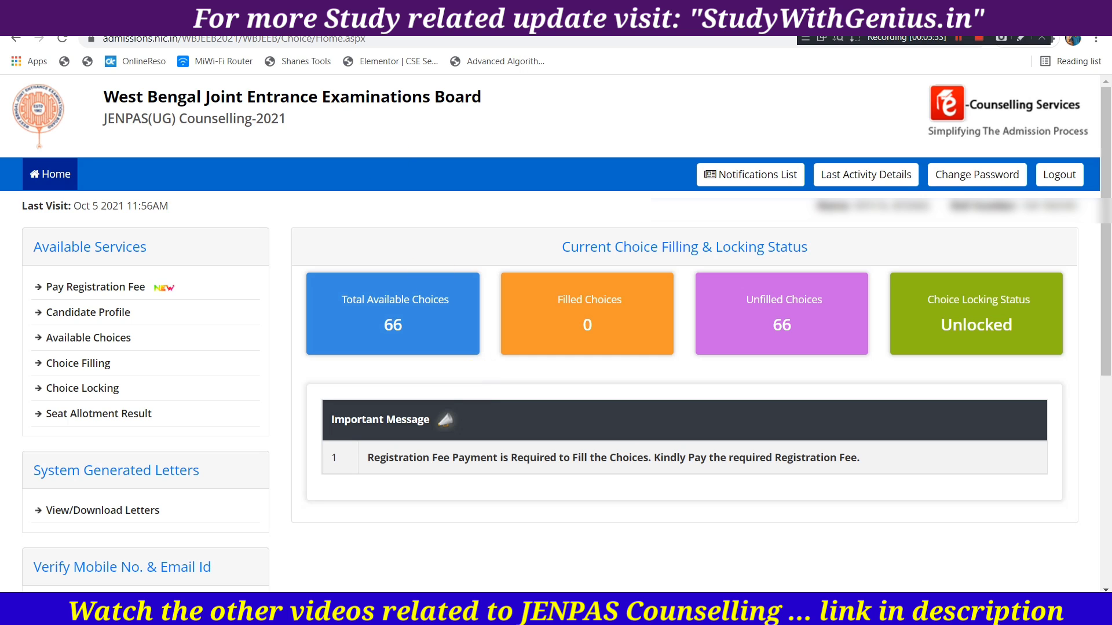
- Switch to the JENPAS 2021 YouTube playlist, outline the two Choice Filling and Rank VS College videos in red, and close the annotation tools
click(585, 11)
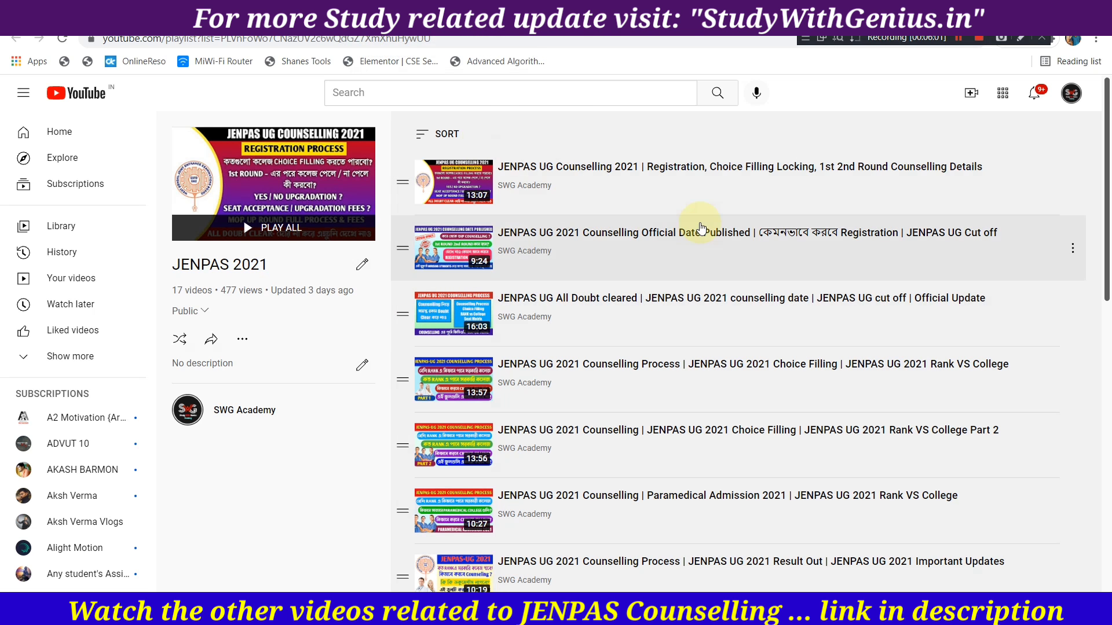
scroll(876, 233, down, 1)
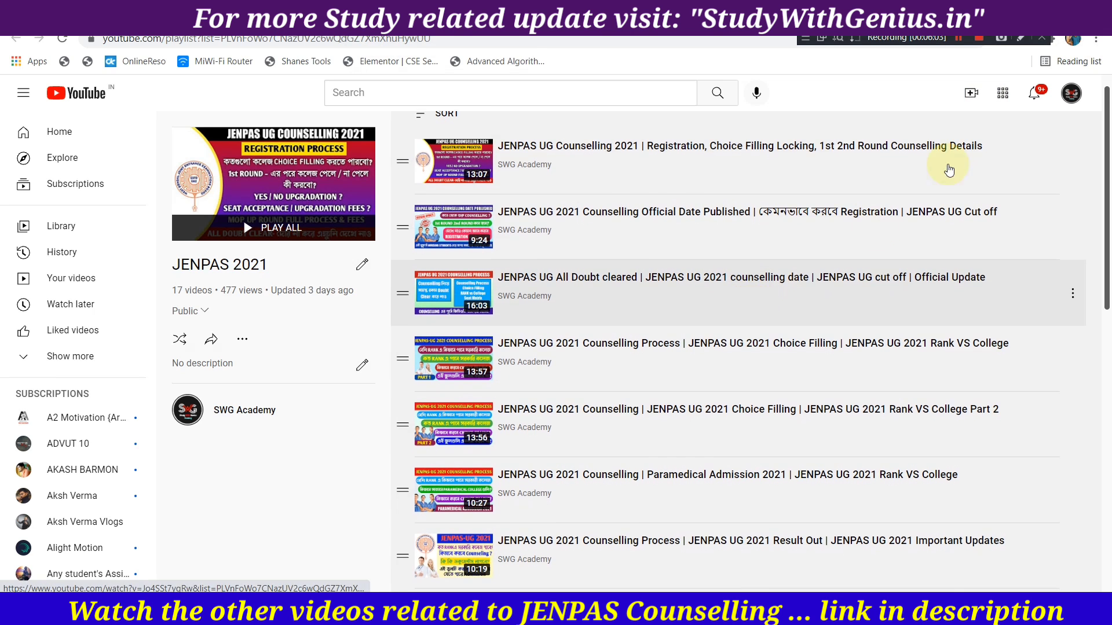
click(1020, 37)
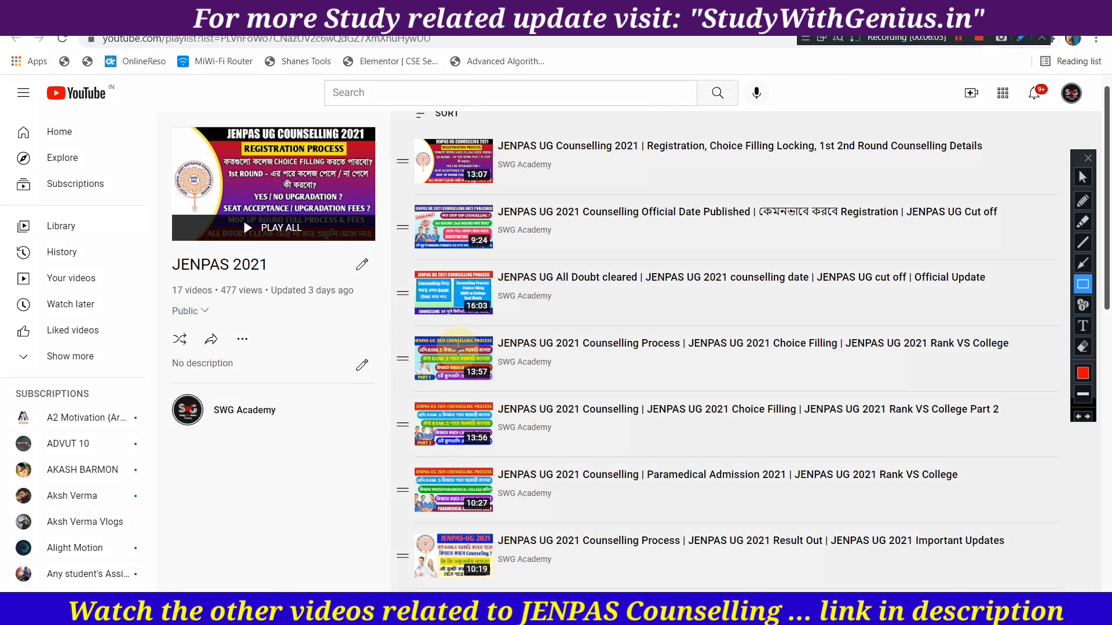
mouse_move(393, 331)
mouse_down()
mouse_move(604, 449)
mouse_move(953, 457)
mouse_move(1014, 447)
mouse_move(1025, 456)
mouse_up()
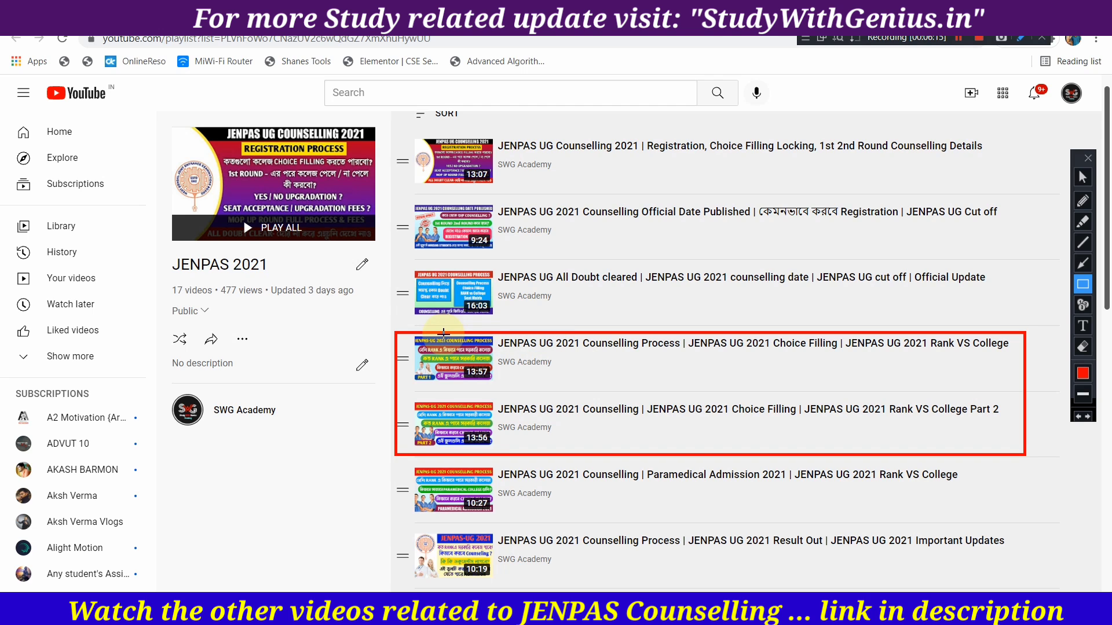
click(1088, 157)
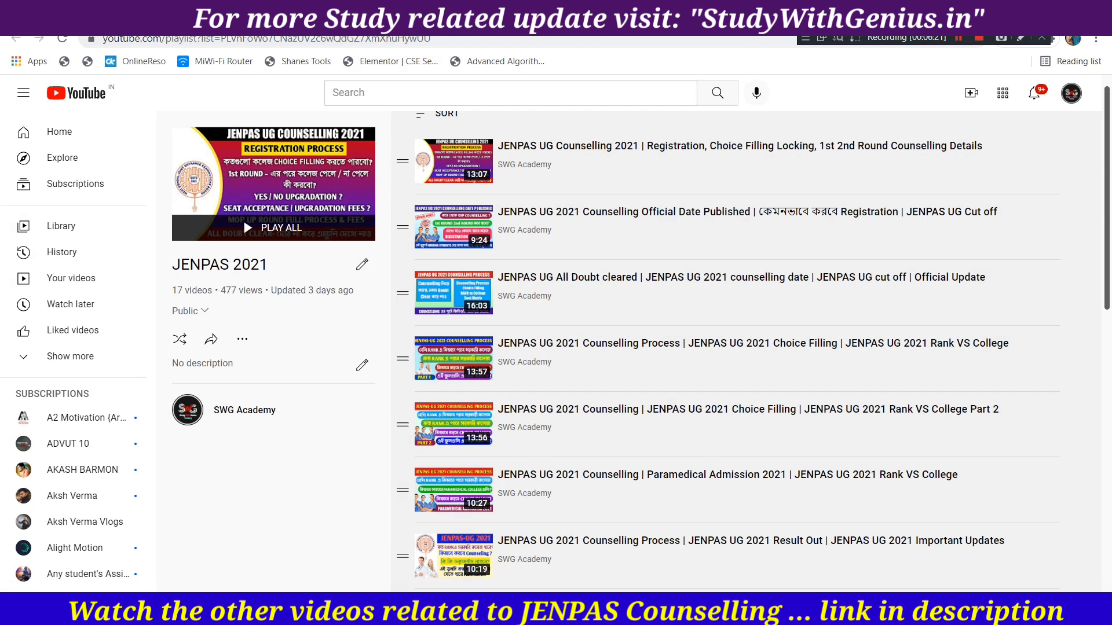
- Return to the counselling portal and proceed with paying the registration fee by Online Payment through the BillDesk Payment Gateway
key(ctrl+Tab)
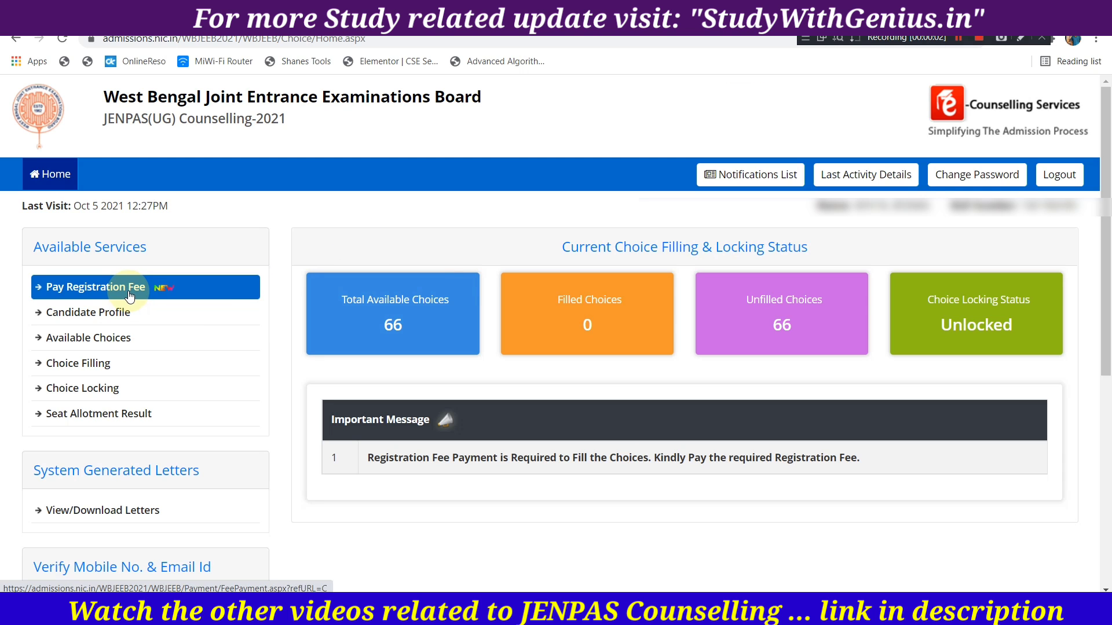
click(96, 289)
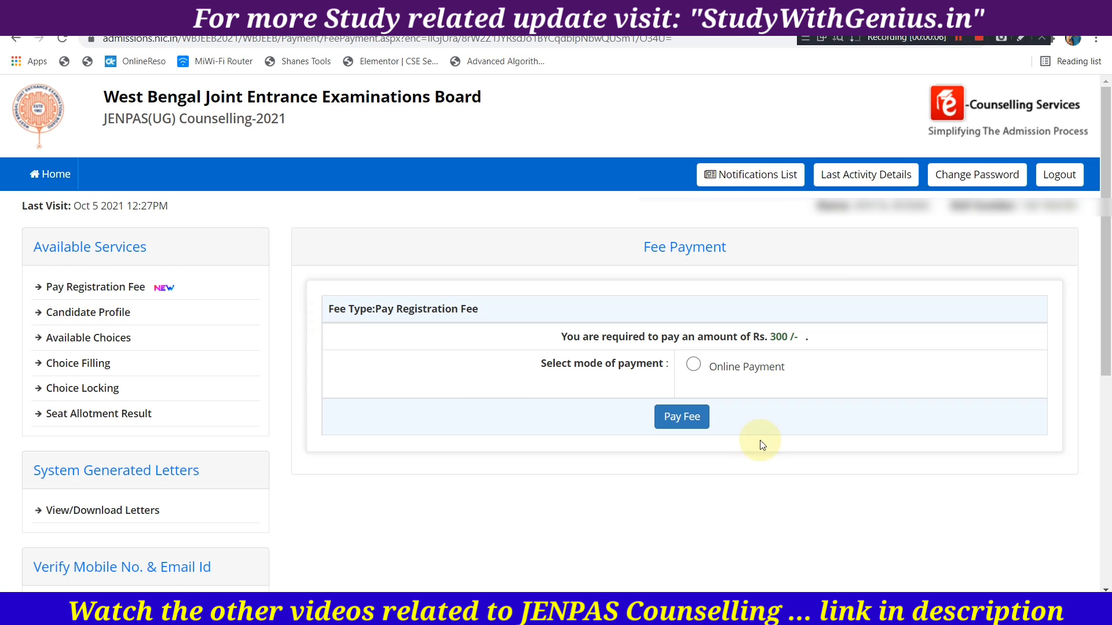
click(693, 364)
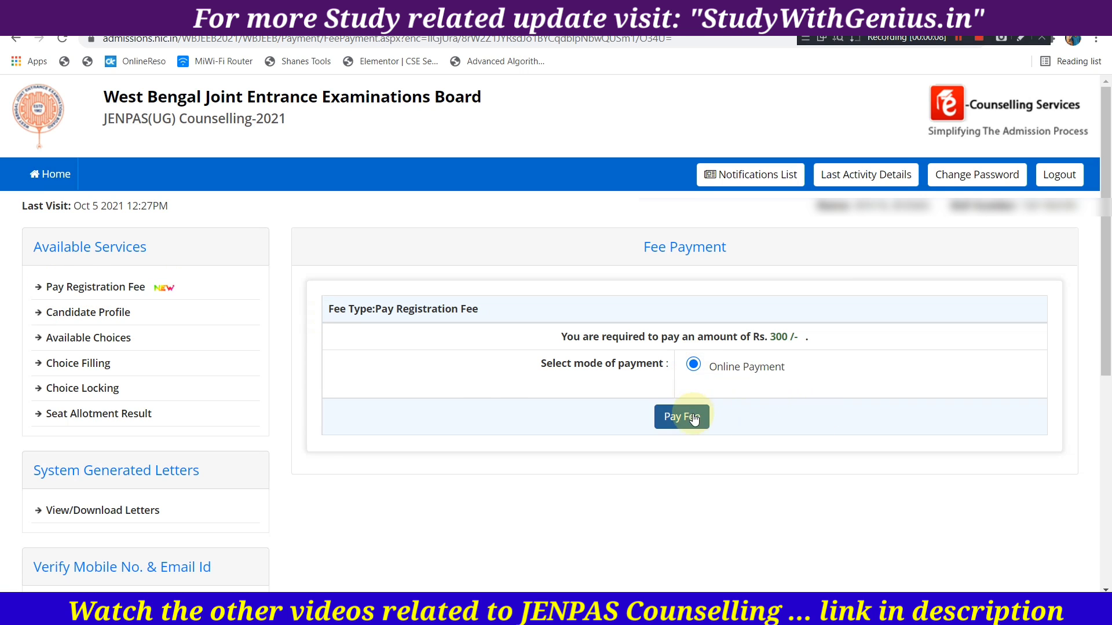
click(693, 419)
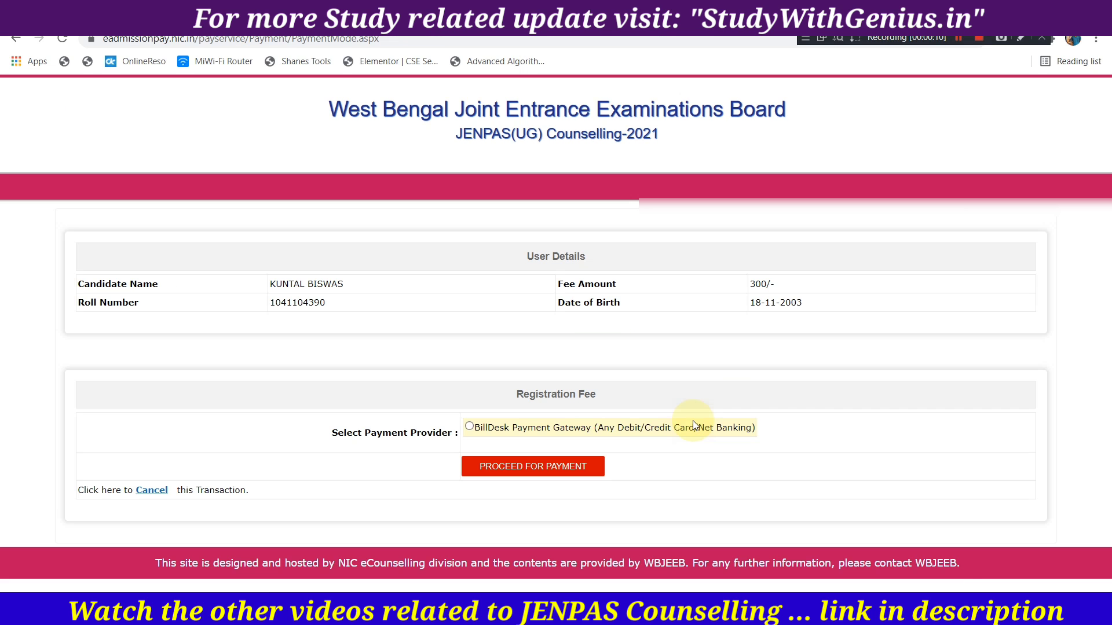
click(470, 425)
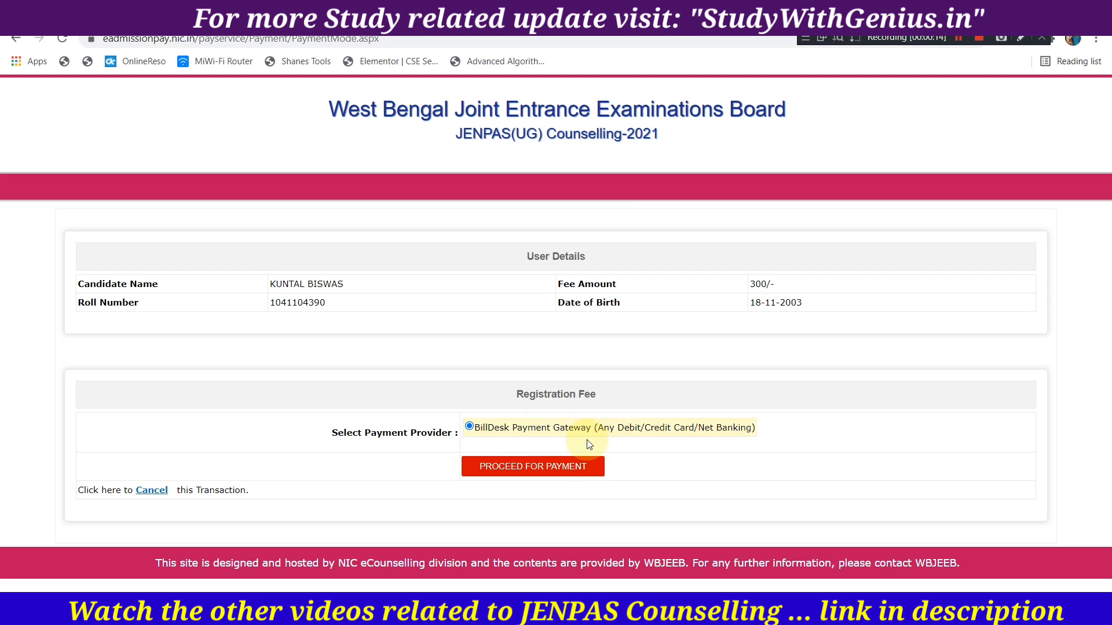
click(539, 472)
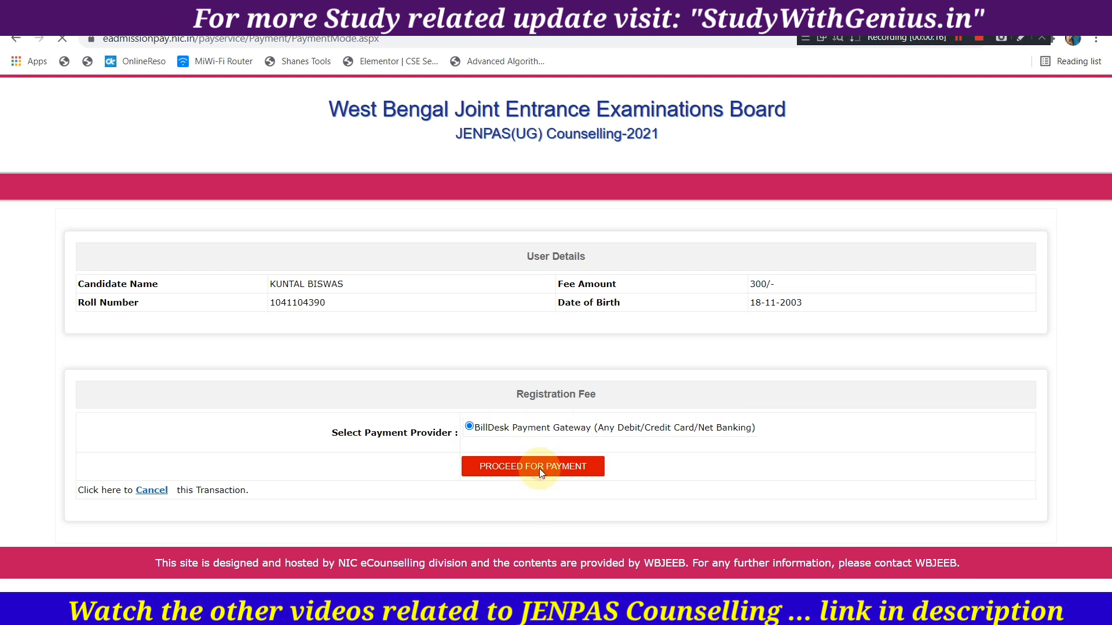